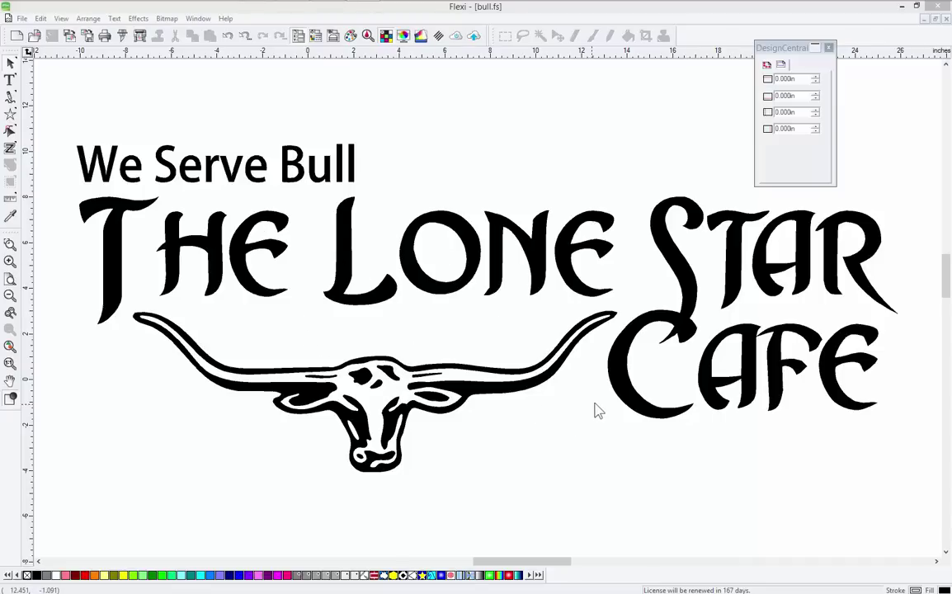
In outline view, weld the overlapping Lone Star Cafe letters into merged shapes, then restore filled view.
left_click(11, 399)
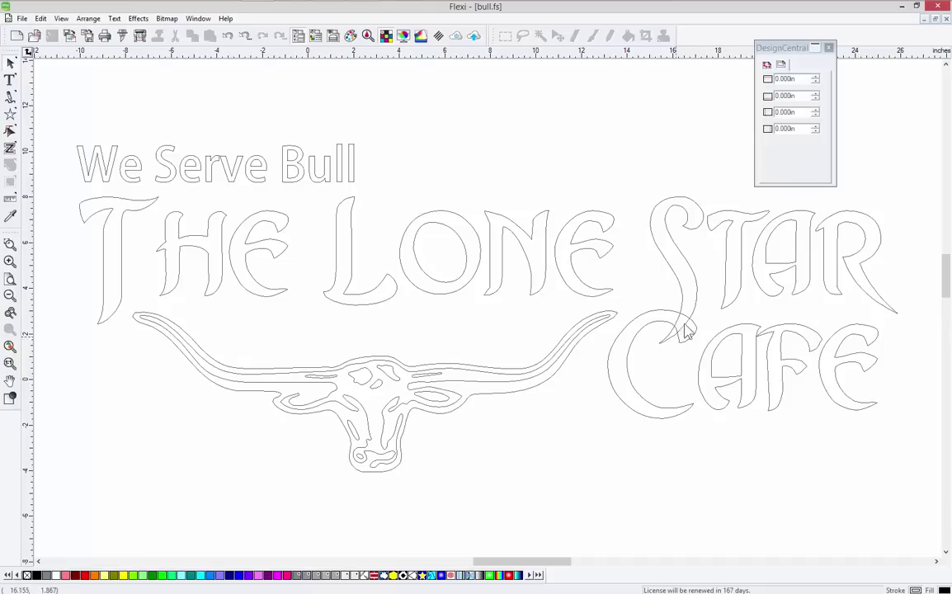
left_click_drag(641, 295, 702, 350)
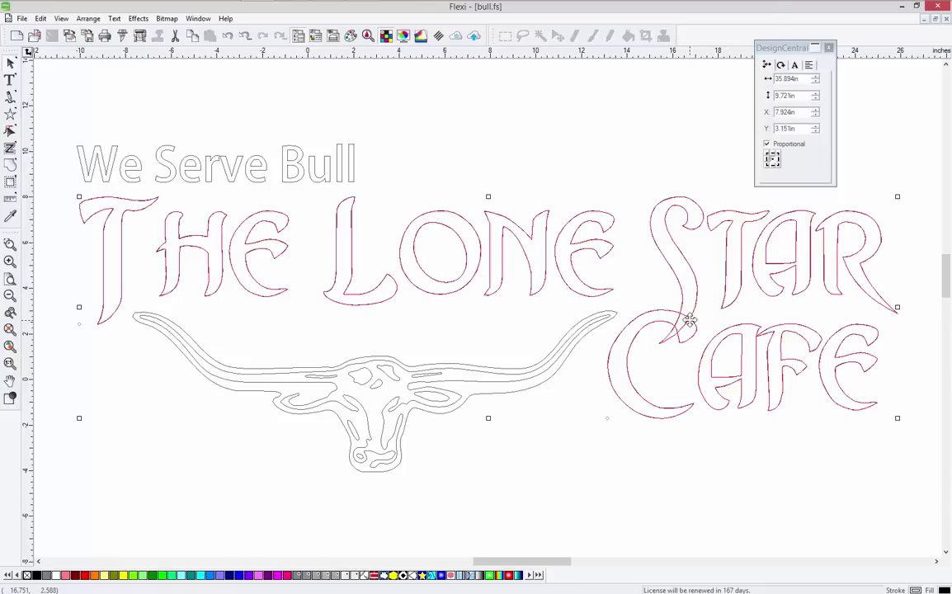
right_click(689, 321)
left_click(716, 287)
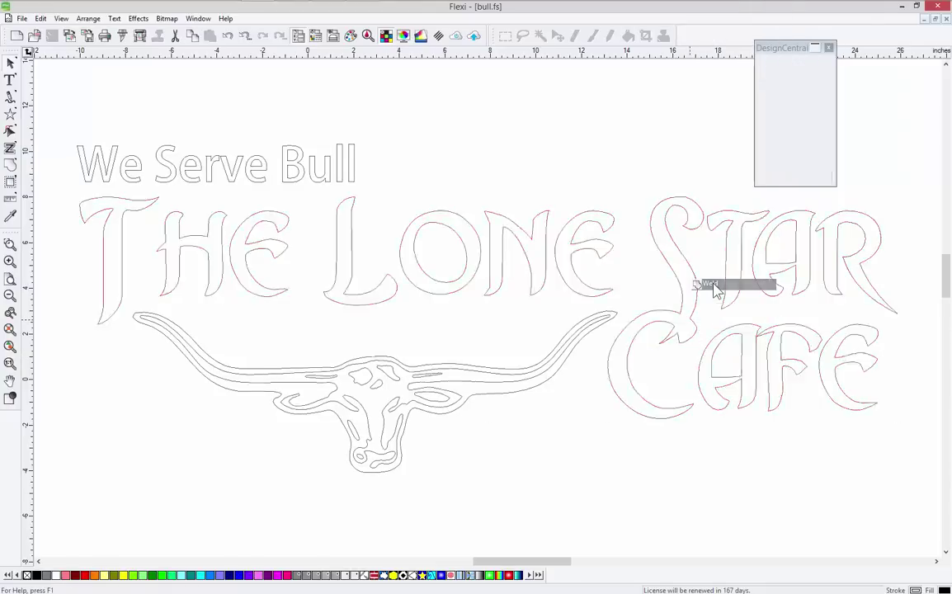
left_click(727, 460)
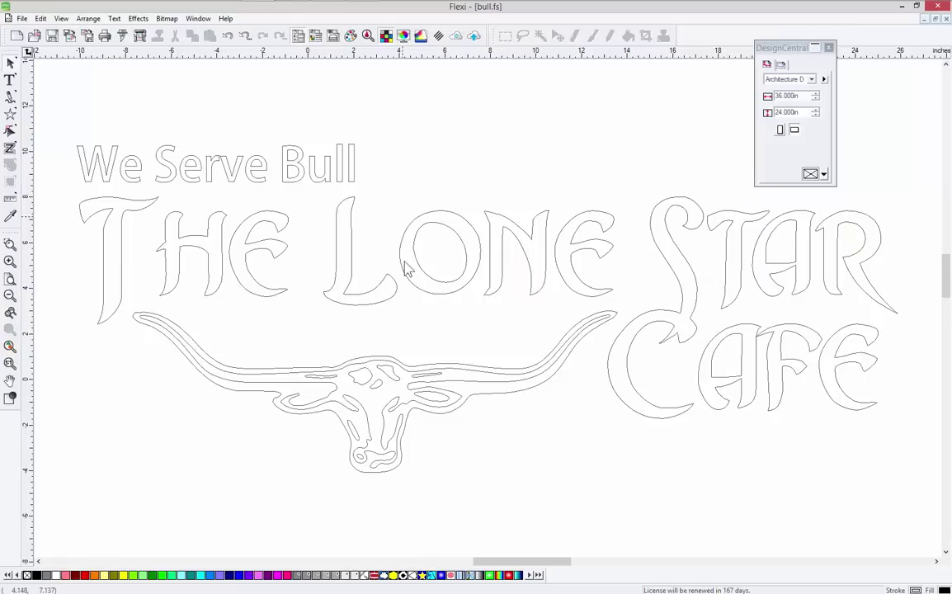
left_click(11, 398)
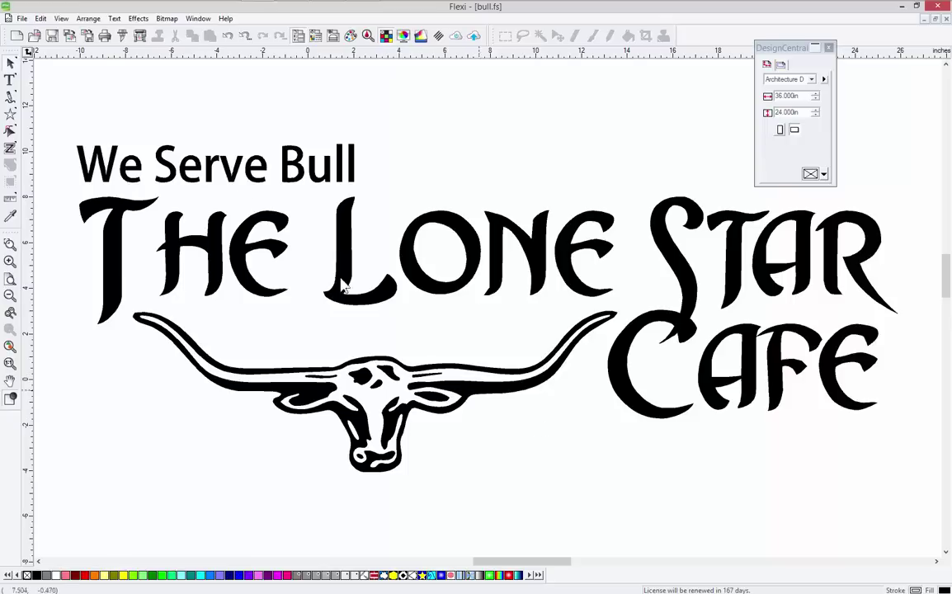
Start Cut/Plot for the logo, bringing up the Production Manager prompt.
left_click(123, 36)
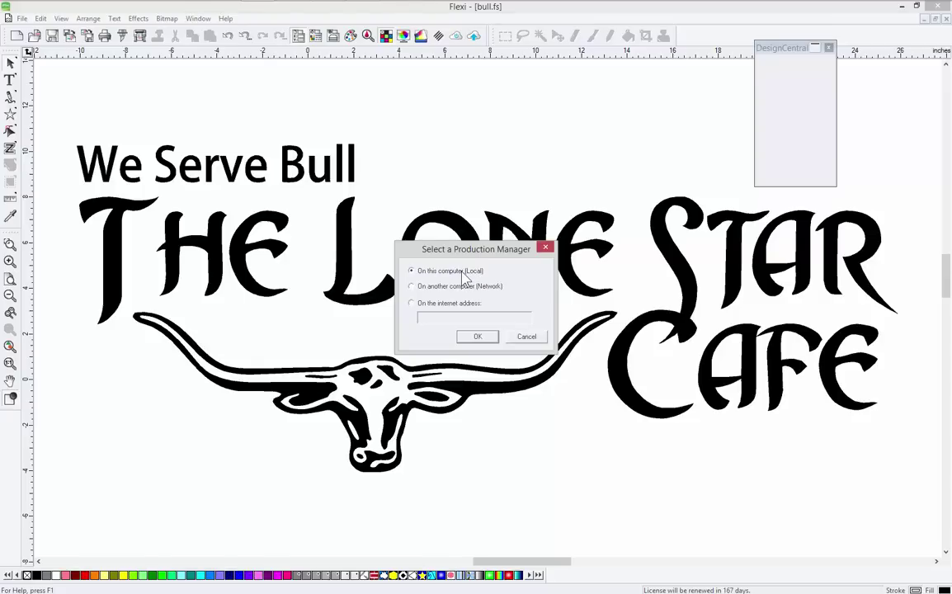
Use the local Production Manager and maximize the Cut/Plot window.
left_click(478, 339)
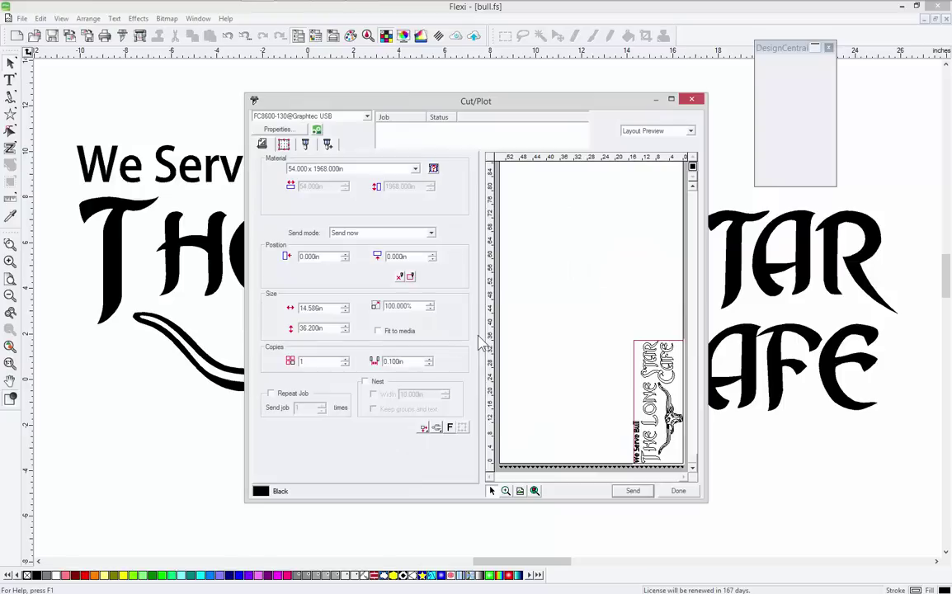
left_click(671, 100)
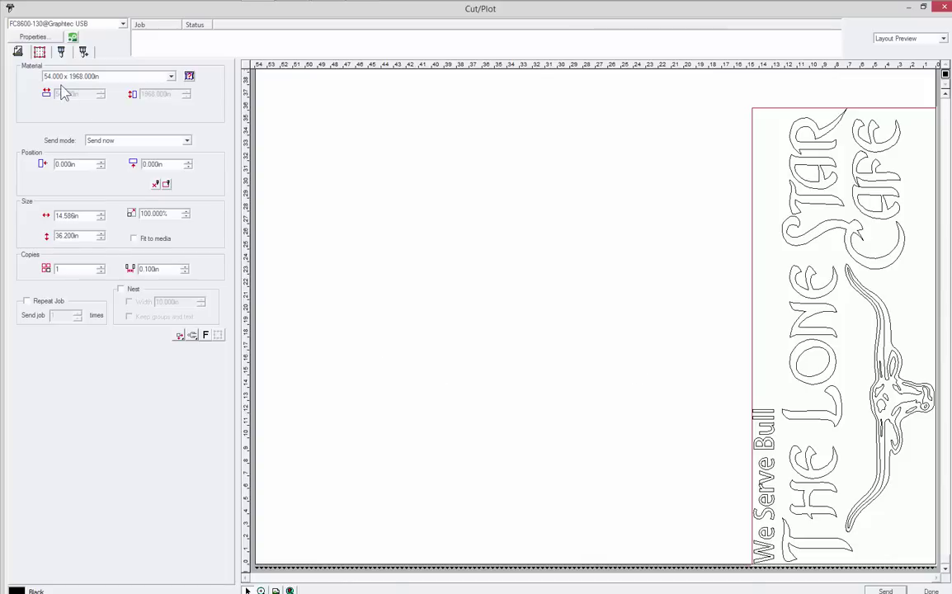
Rotate the logo 90° to lie horizontally and move it toward the media's middle.
mouse_move(74, 77)
left_click(192, 335)
left_click(194, 353)
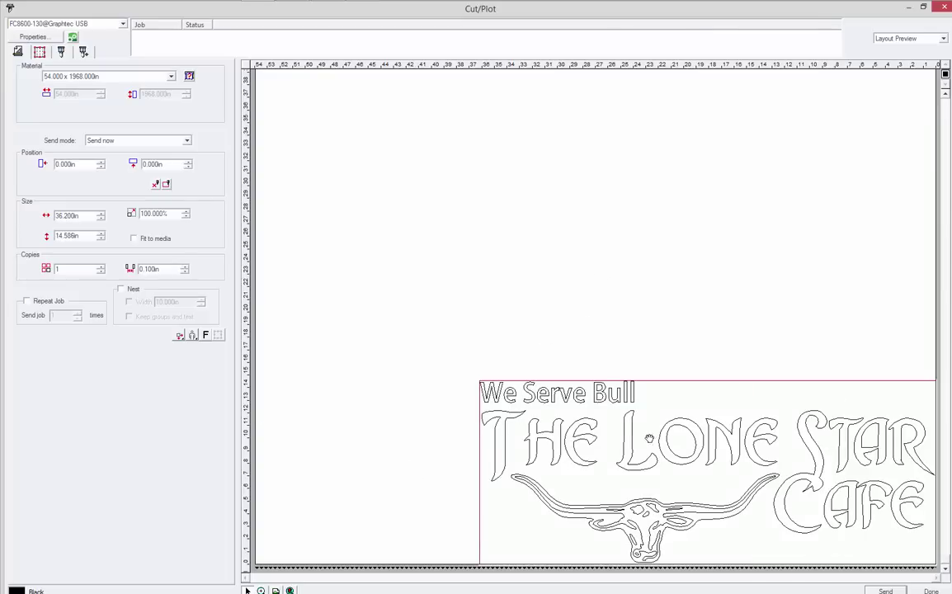
mouse_move(691, 463)
left_mouse_down()
mouse_move(578, 326)
mouse_move(534, 245)
mouse_move(460, 281)
mouse_move(801, 534)
left_mouse_up()
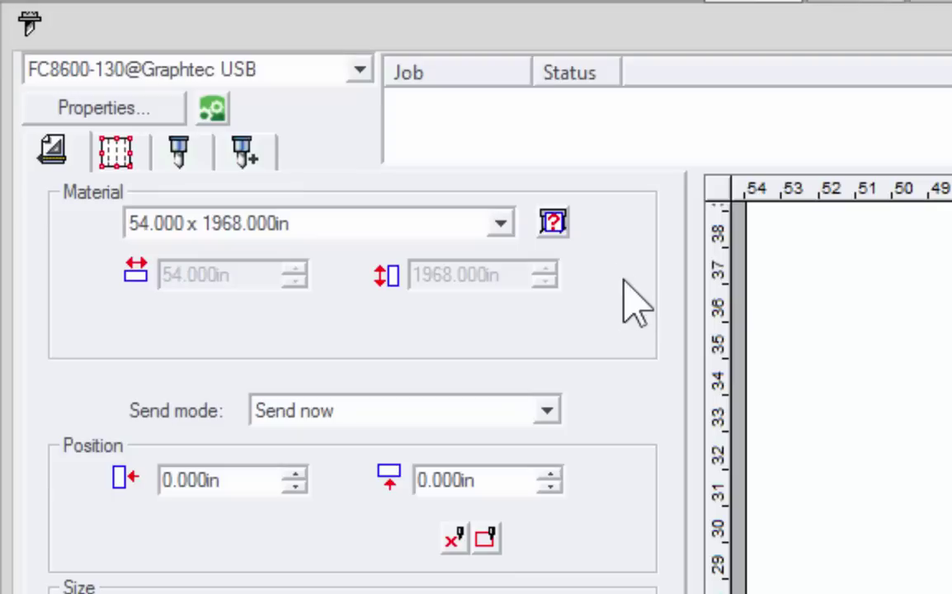
Switch the material to User defined and step the width down to 52.700in.
left_click(496, 222)
left_click(243, 276)
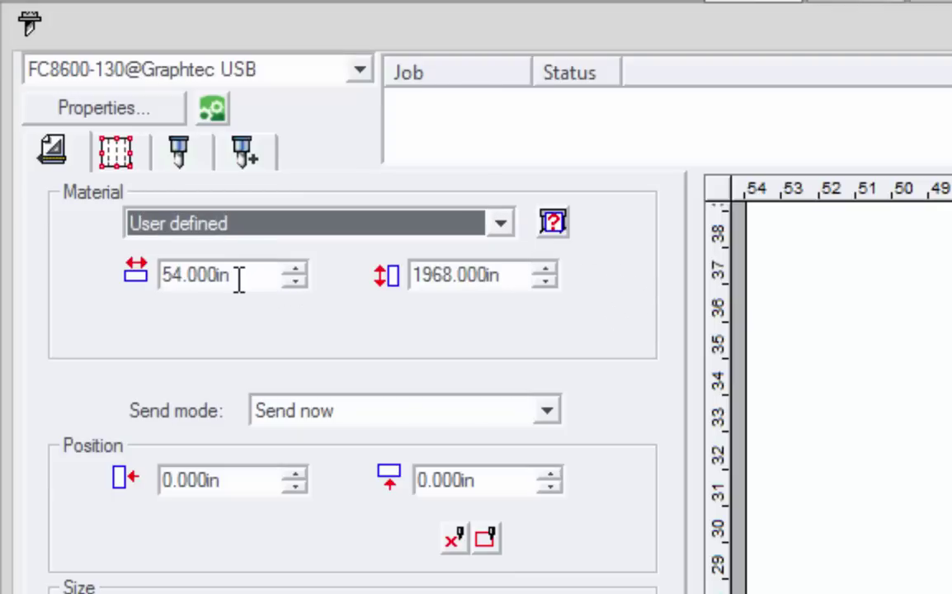
left_click_drag(237, 275, 111, 254)
left_click(295, 282)
type("52.700")
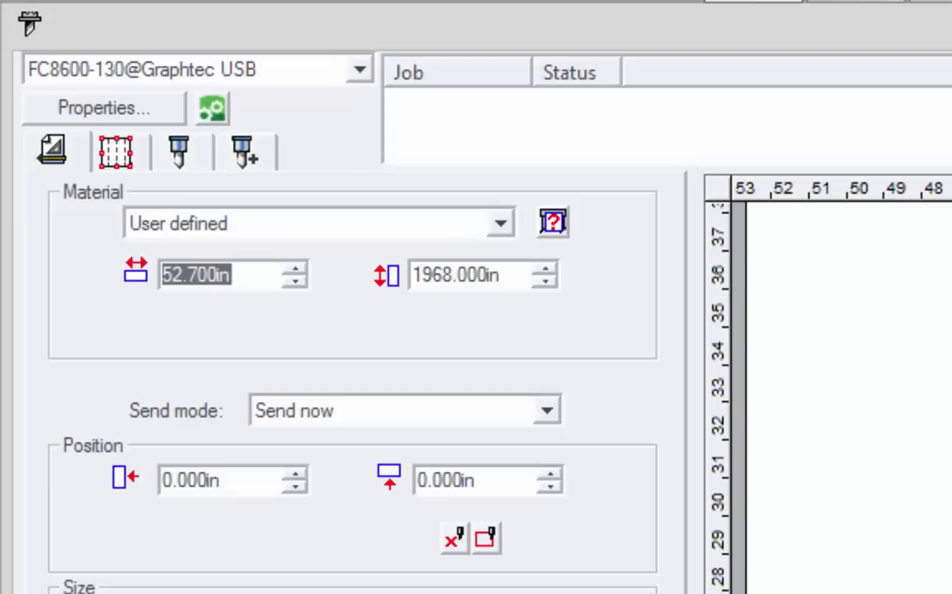
left_click(555, 222)
Change the Send mode dropdown to Hold in list.
left_click(547, 411)
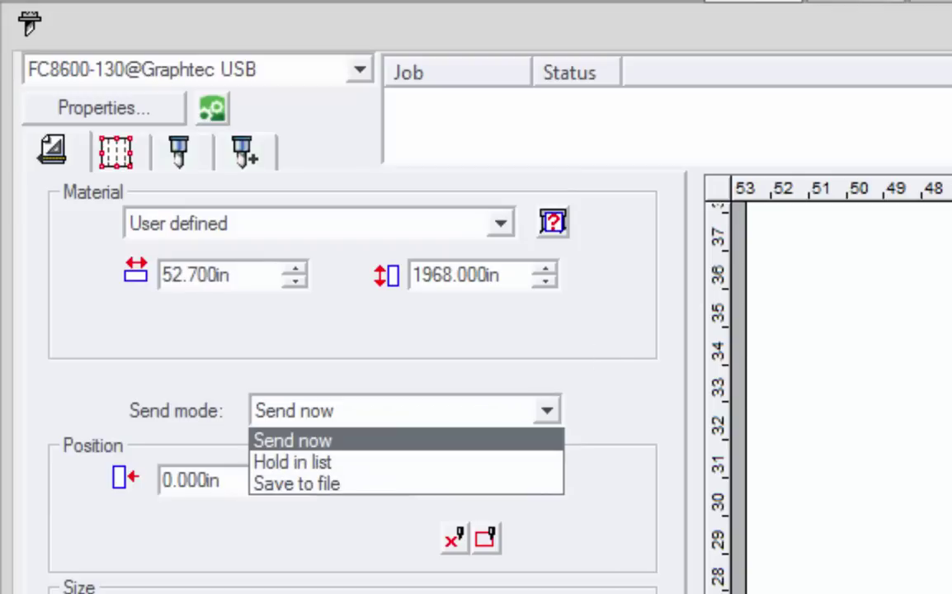
key("Return")
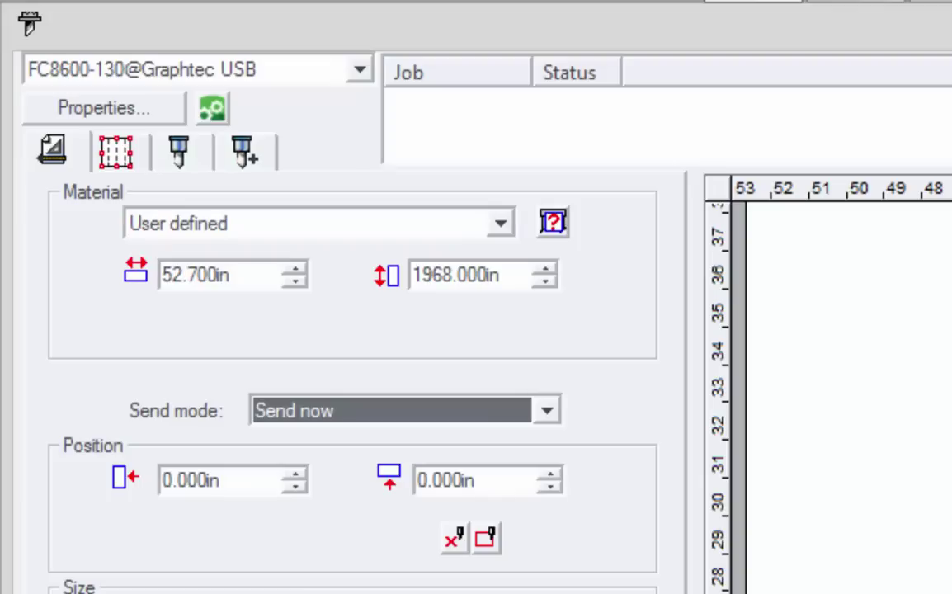
left_click(417, 404)
left_click(333, 464)
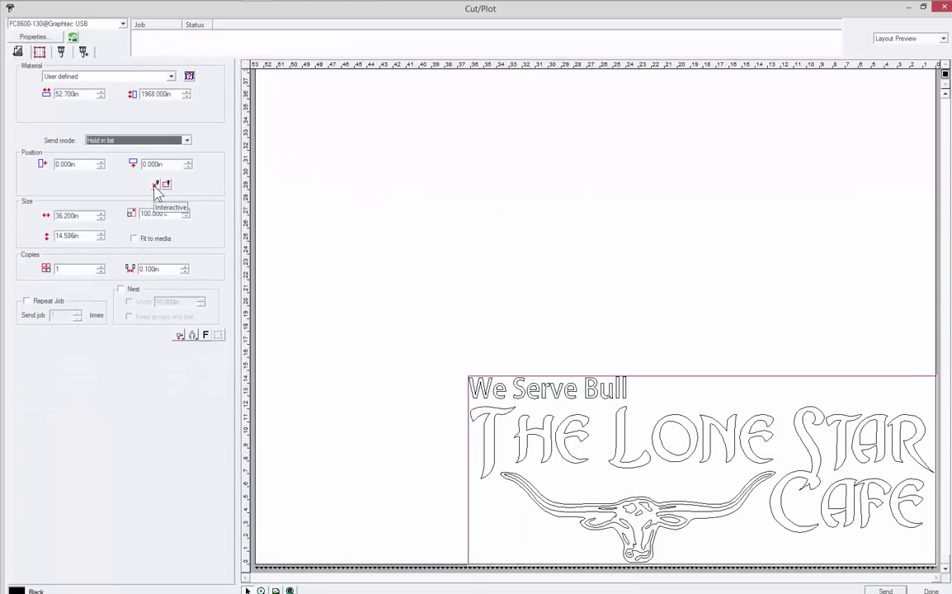
left_click_drag(614, 420, 503, 365)
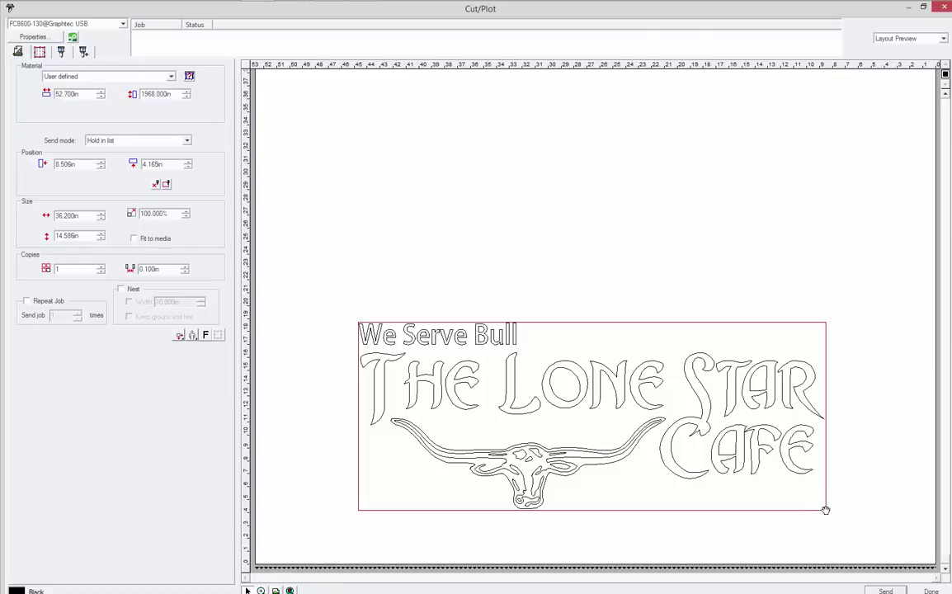
left_click_drag(640, 395, 784, 476)
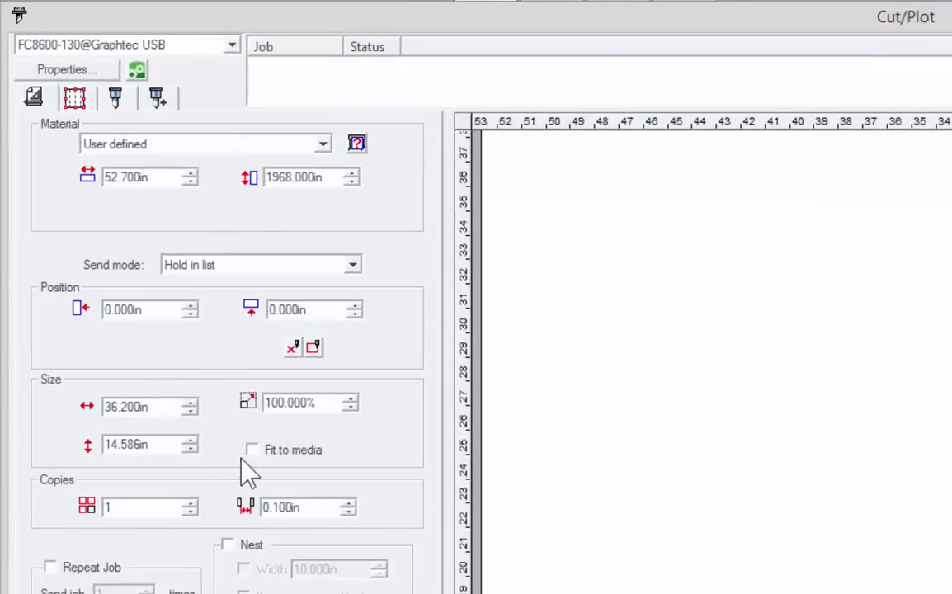
Toggle Fit to media off and set the logo scale to 100%.
left_click(252, 450)
left_click(252, 450)
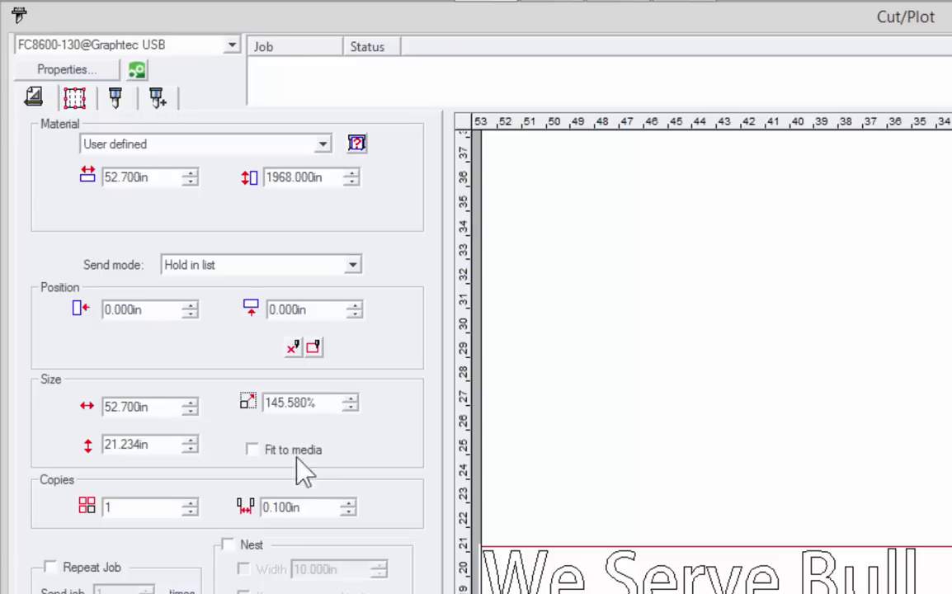
left_click_drag(329, 402, 246, 404)
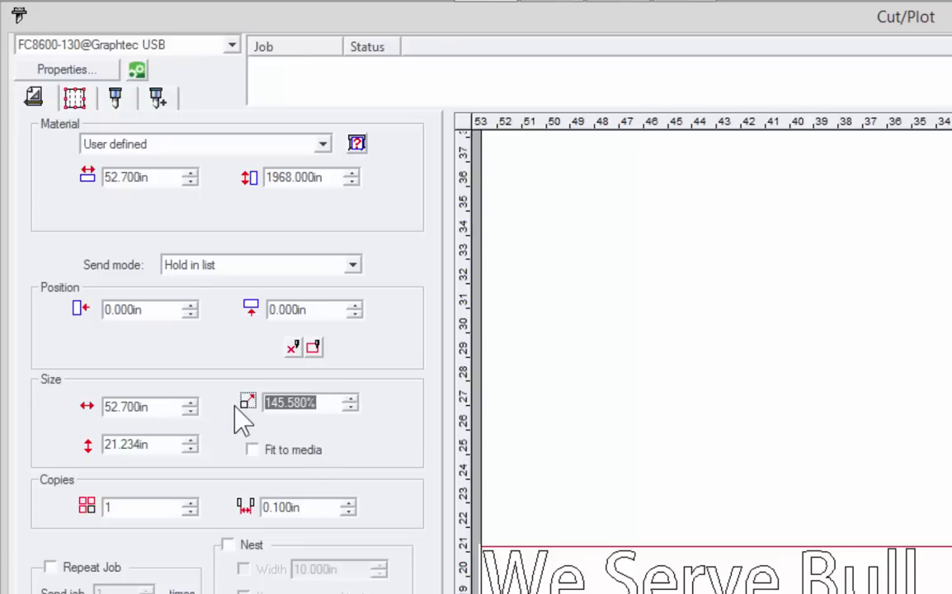
type("100")
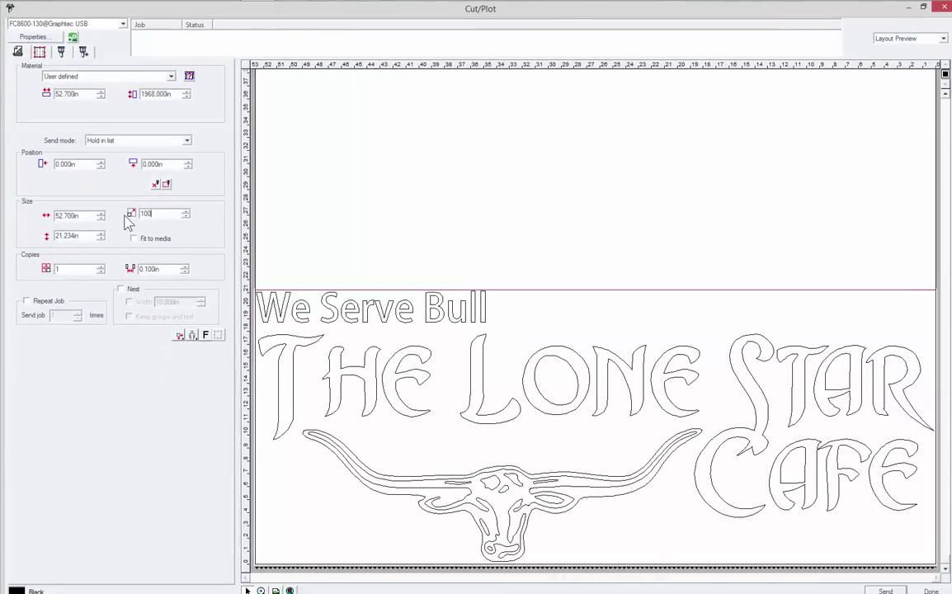
key("Tab")
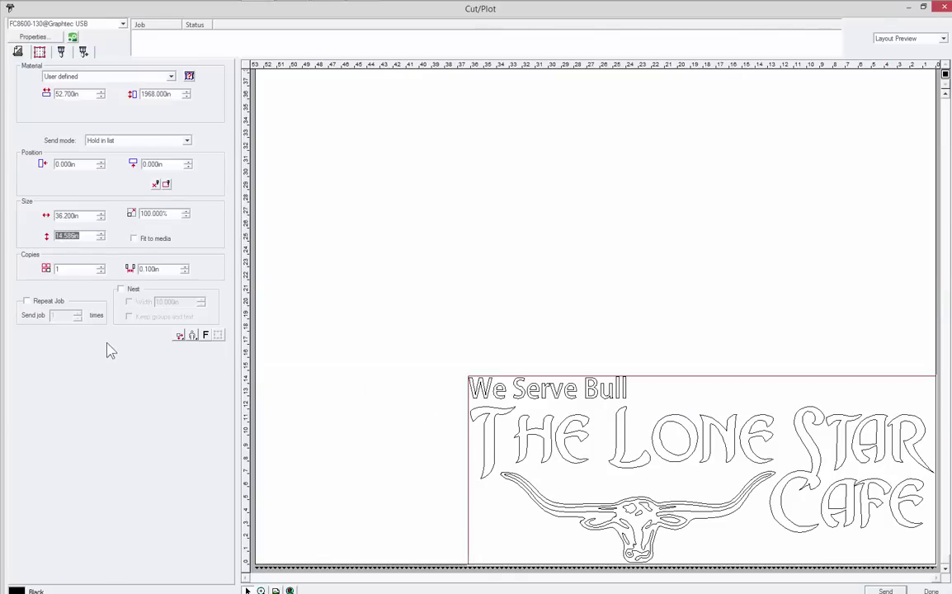
Set 3 copies spaced 0.700in apart, trying a 90° rotation before returning to horizontal.
left_click(101, 267)
left_click(101, 266)
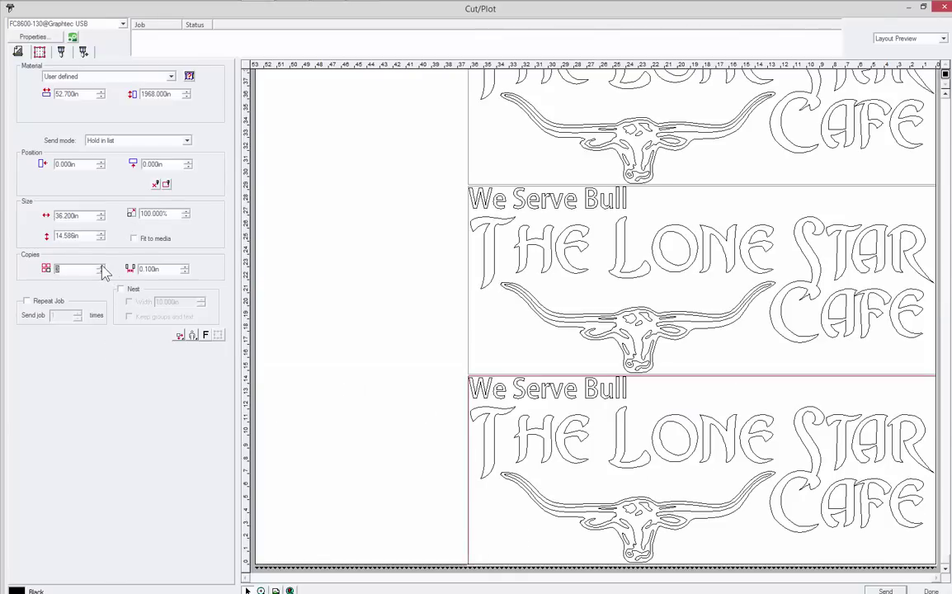
left_click(185, 266)
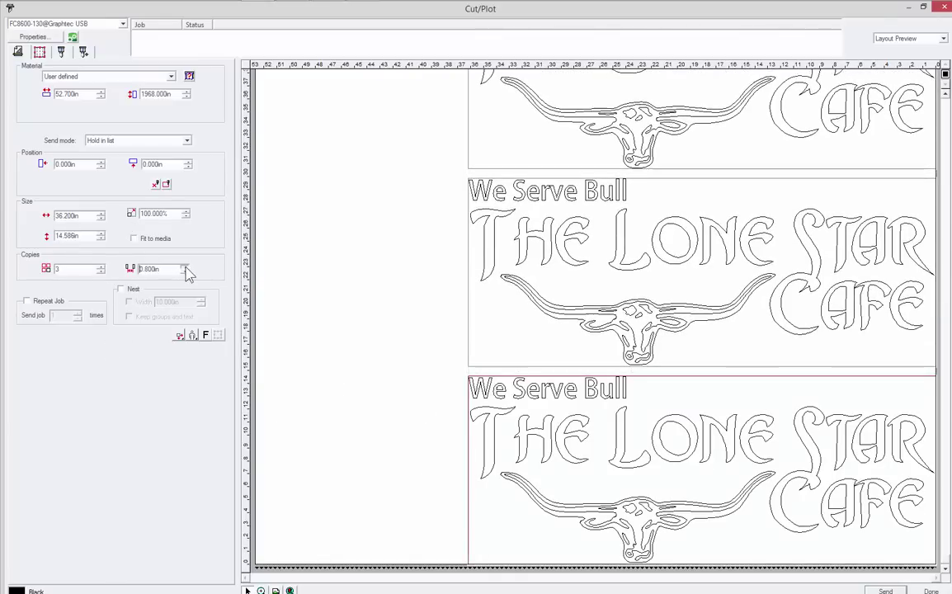
left_click(185, 273)
left_click(192, 339)
left_click(194, 364)
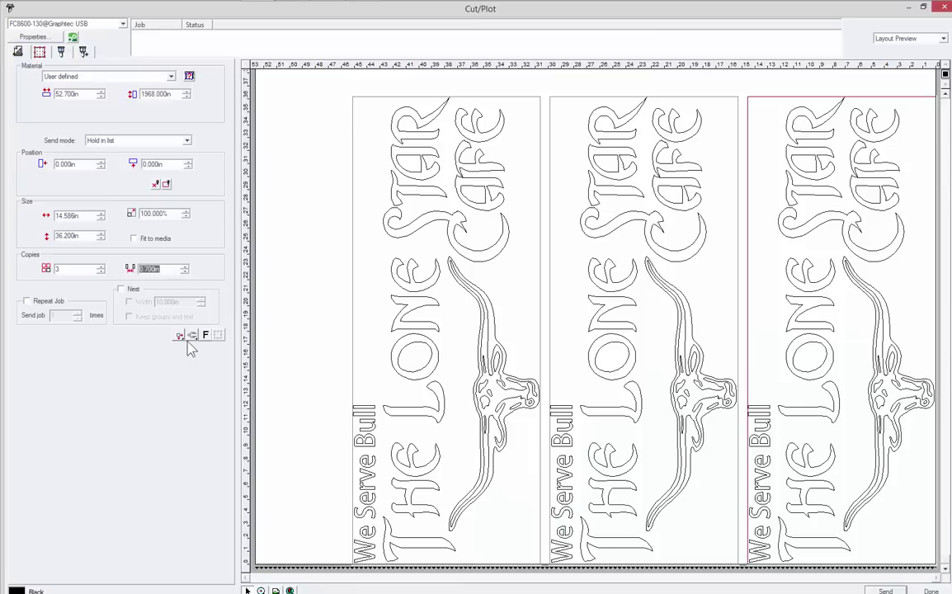
left_click(191, 338)
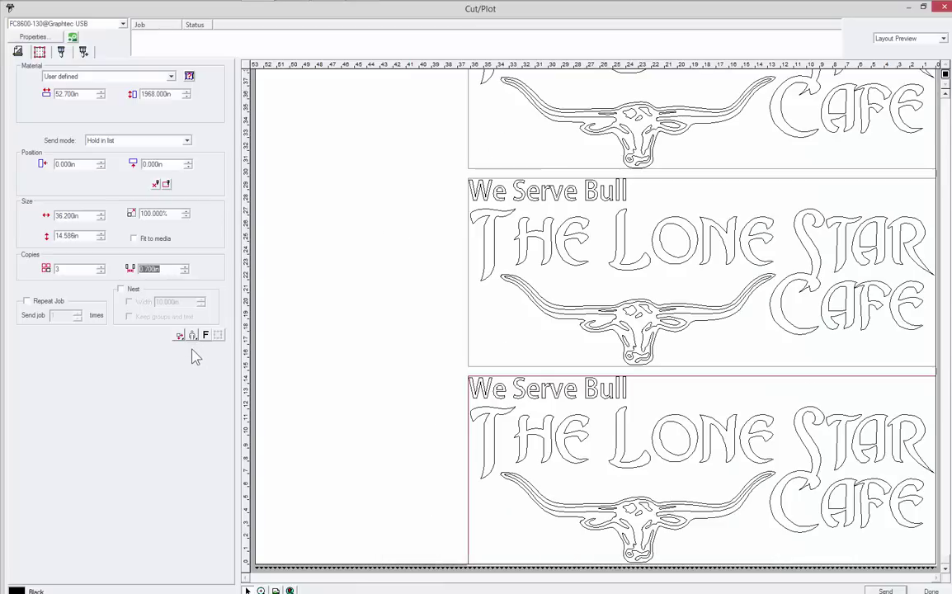
Reduce copies to 1, leave Mirror off, and check Repeat Job.
double_click(99, 272)
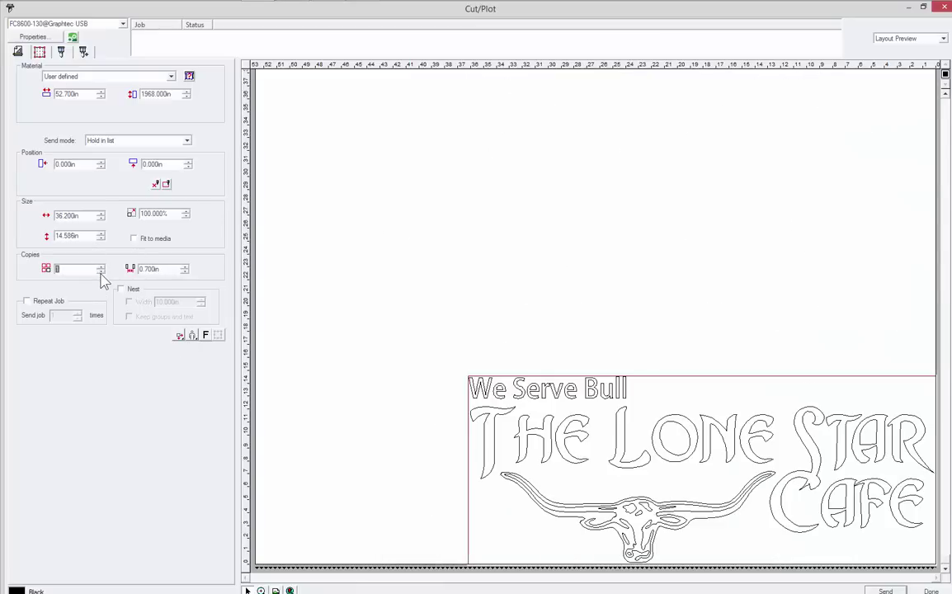
left_click(206, 336)
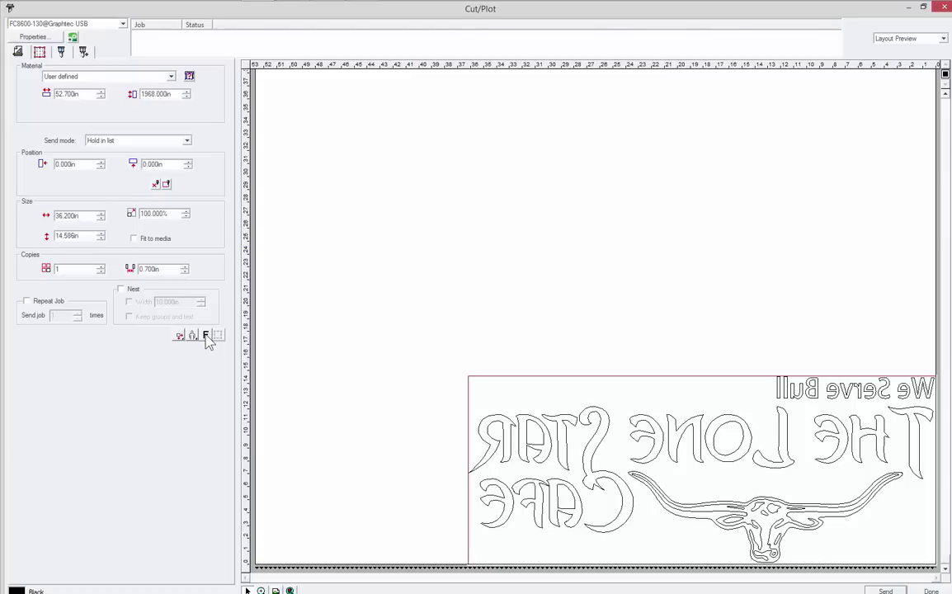
left_click(207, 335)
left_click(49, 301)
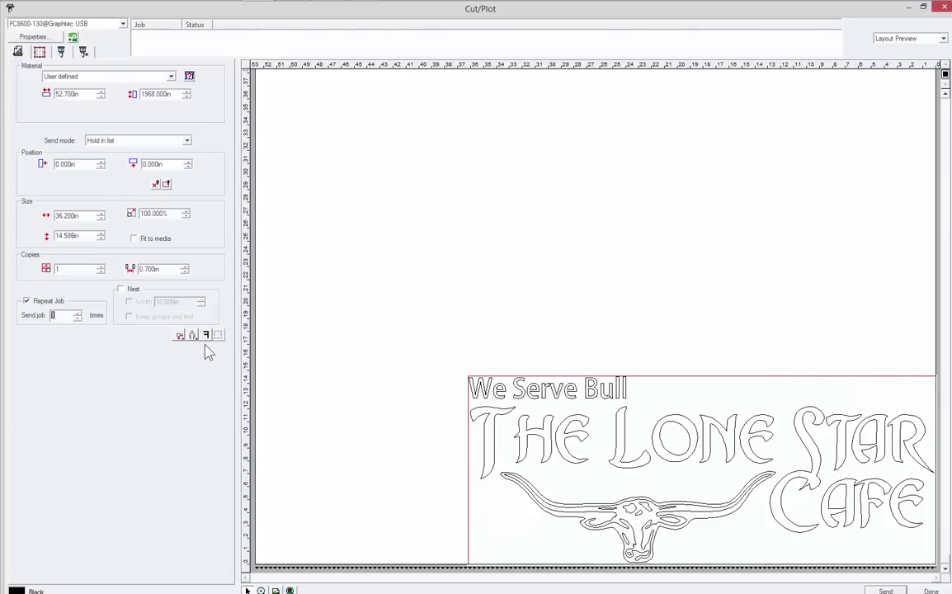
In the Panel tab, enable Even Column paneling with 2 columns.
left_click(41, 51)
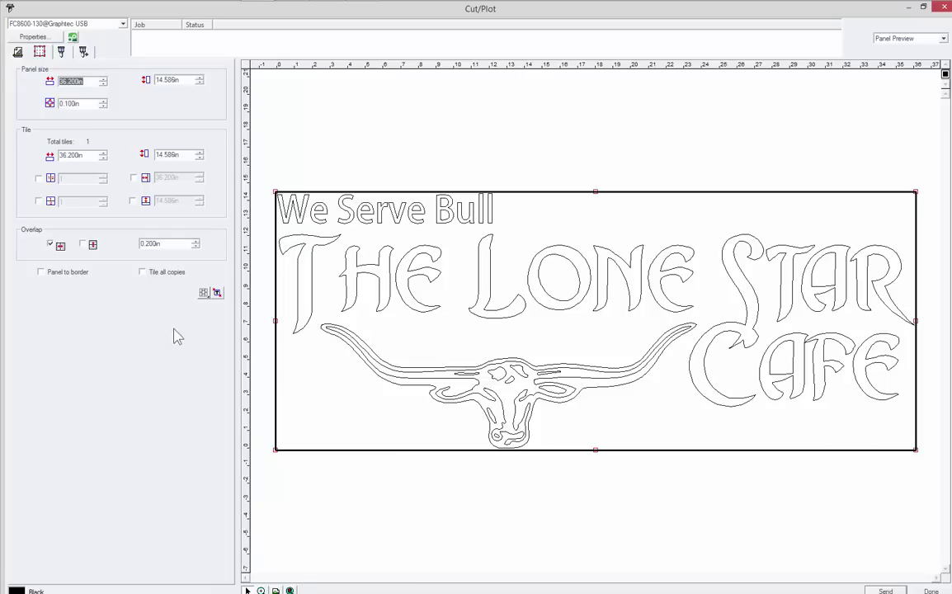
left_click(38, 179)
left_click(103, 176)
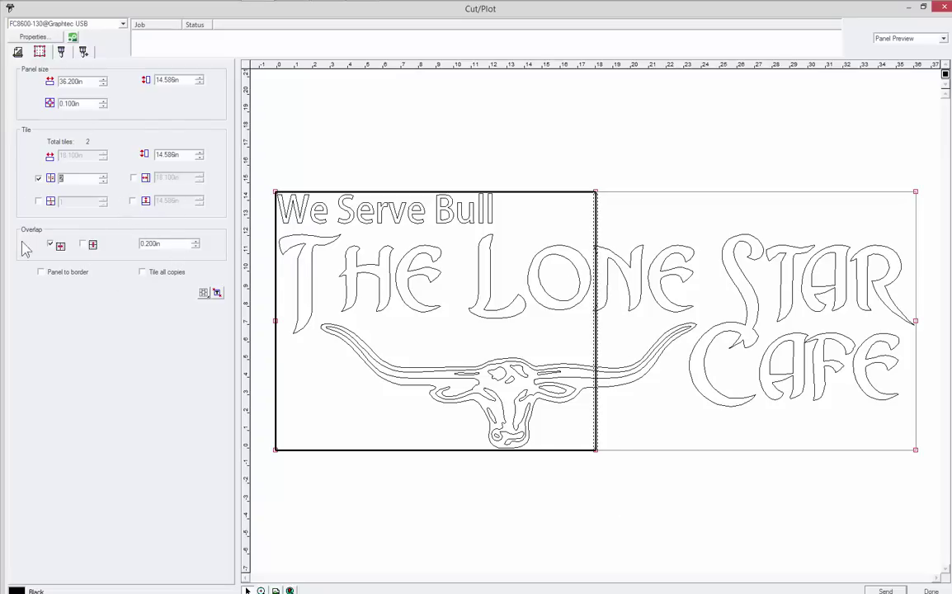
Select and clear the preview tiles, then Auto Panel the sign into one 36.2-inch tile.
left_click(670, 289)
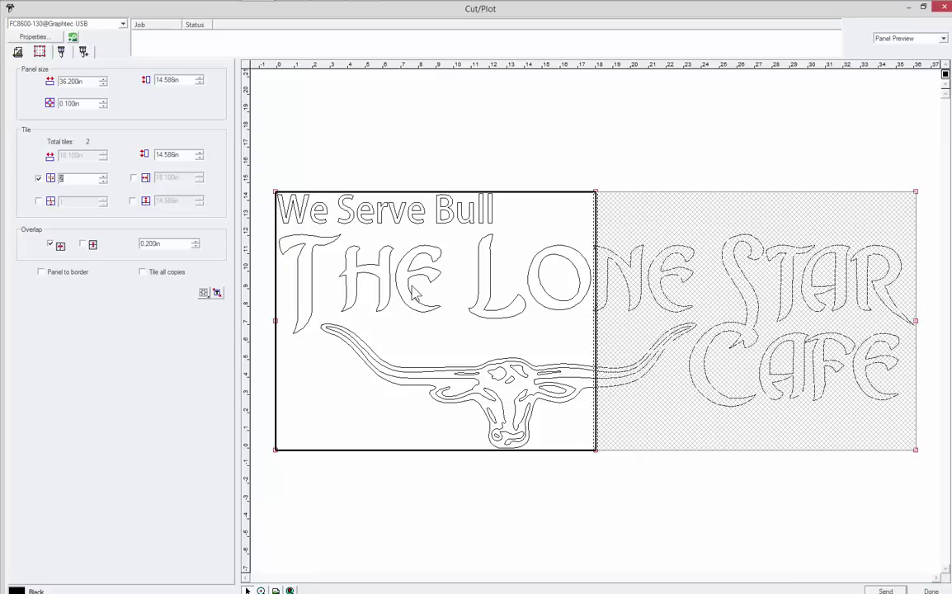
left_click(370, 256)
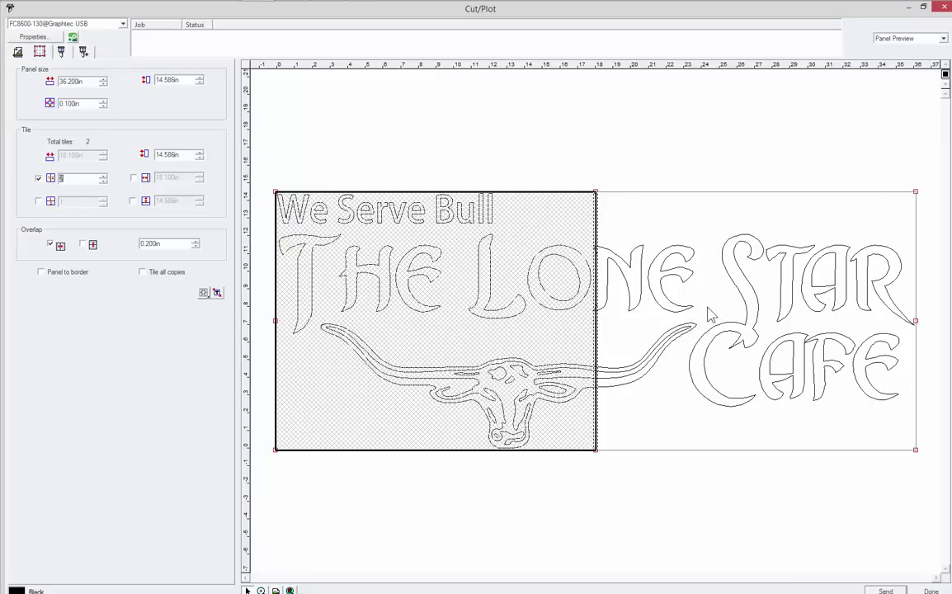
left_click(306, 334)
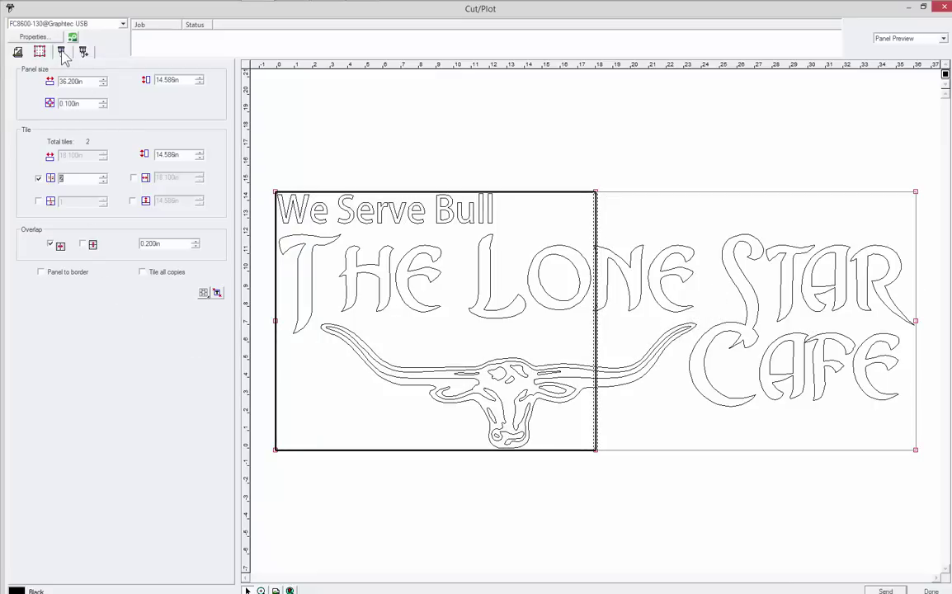
left_click(217, 293)
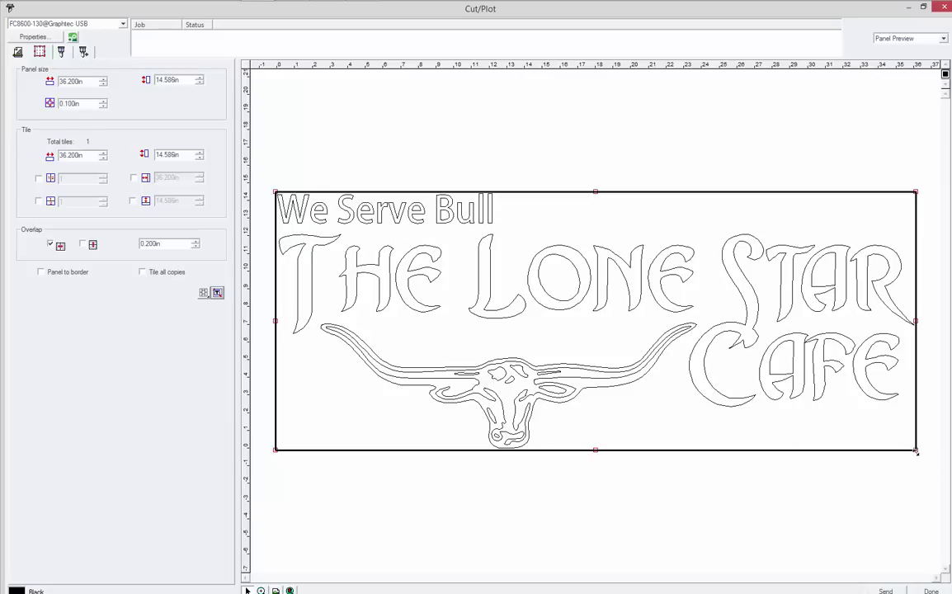
left_click_drag(916, 451, 498, 227)
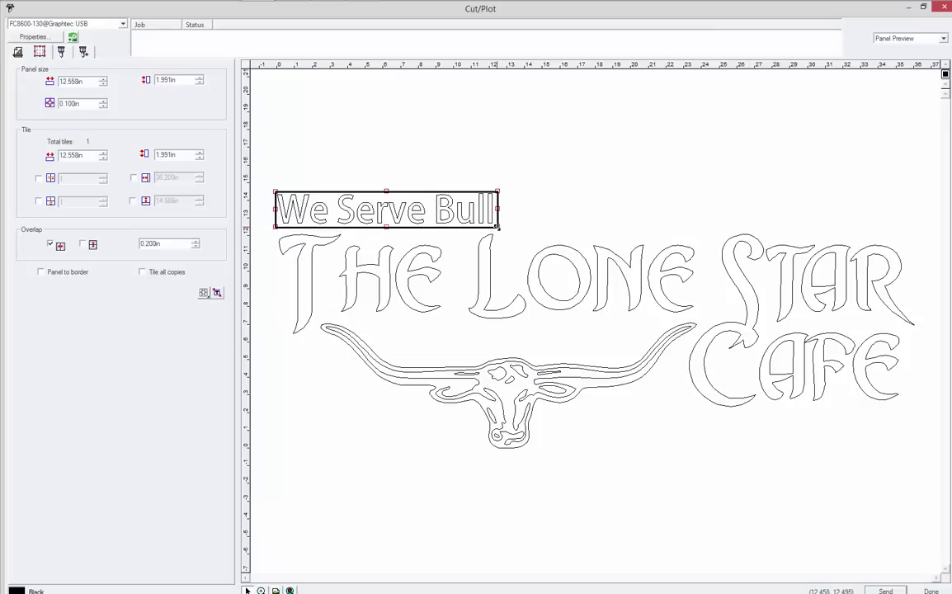
left_click_drag(273, 209, 453, 209)
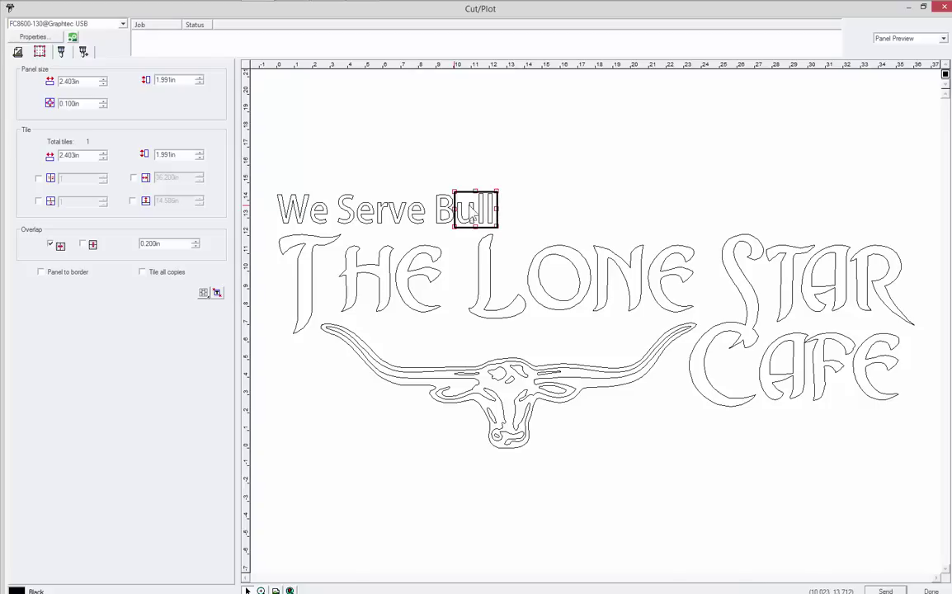
left_click(18, 51)
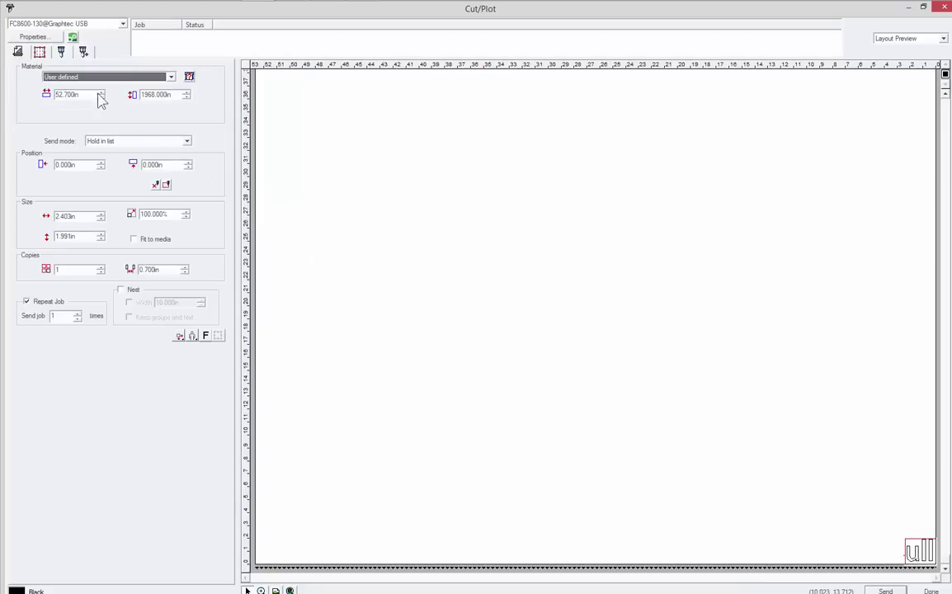
left_click(38, 51)
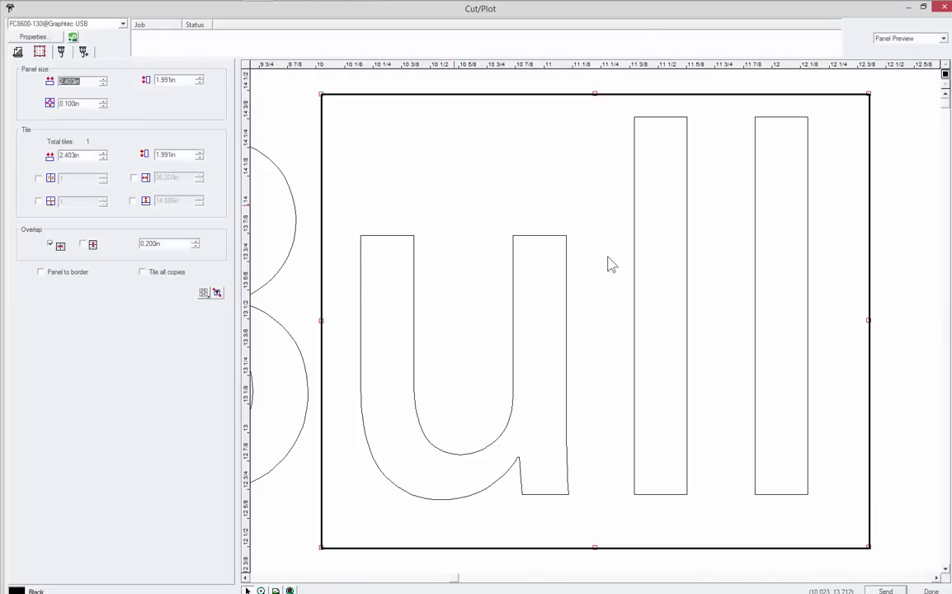
left_click(217, 294)
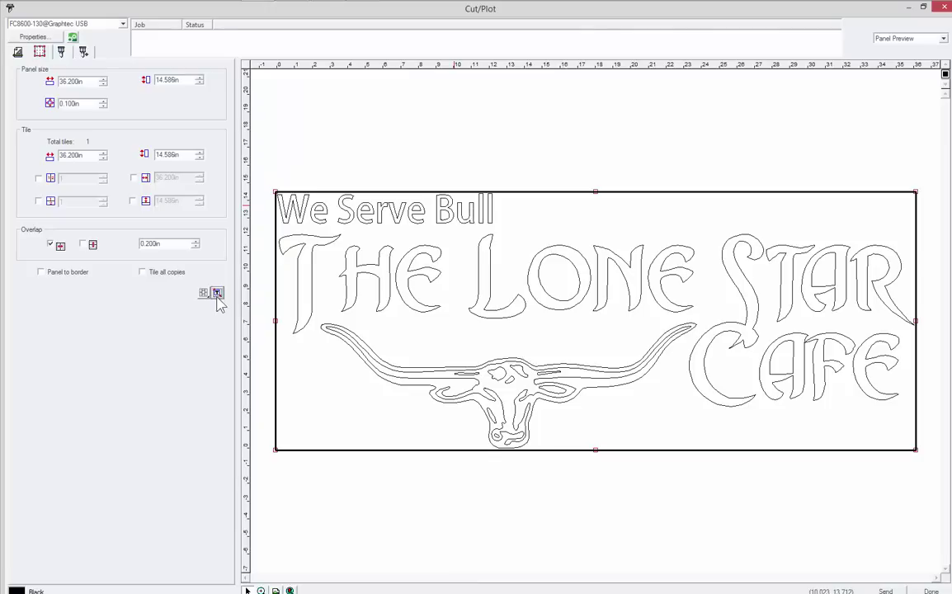
Add a weed border around the logo with a 0.200in panel margin.
left_click(62, 51)
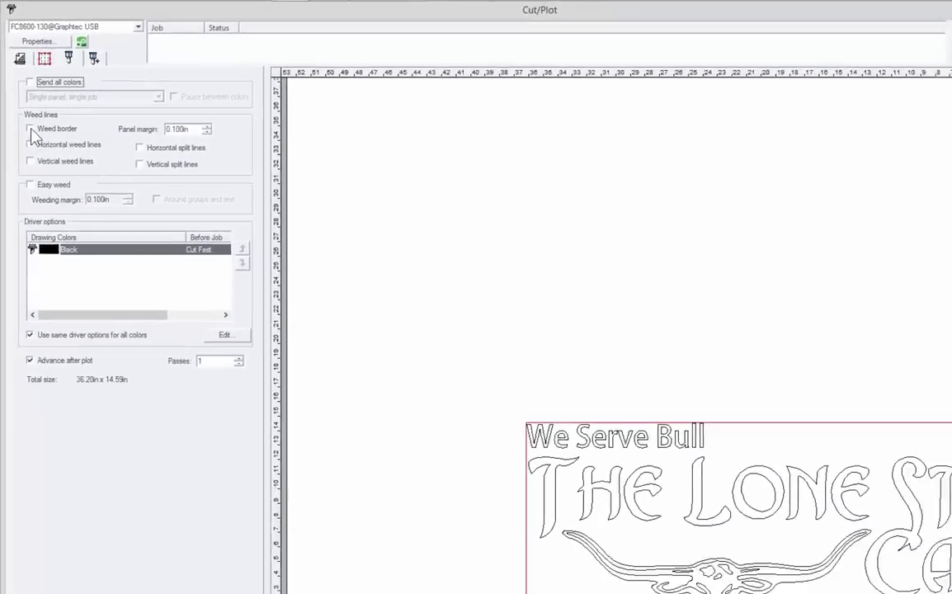
left_click(31, 129)
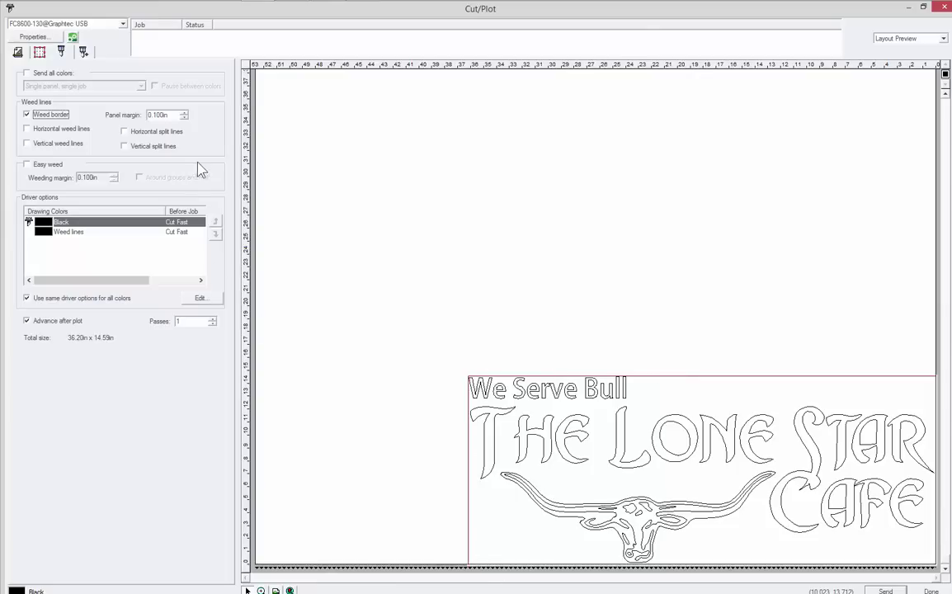
left_click(183, 113)
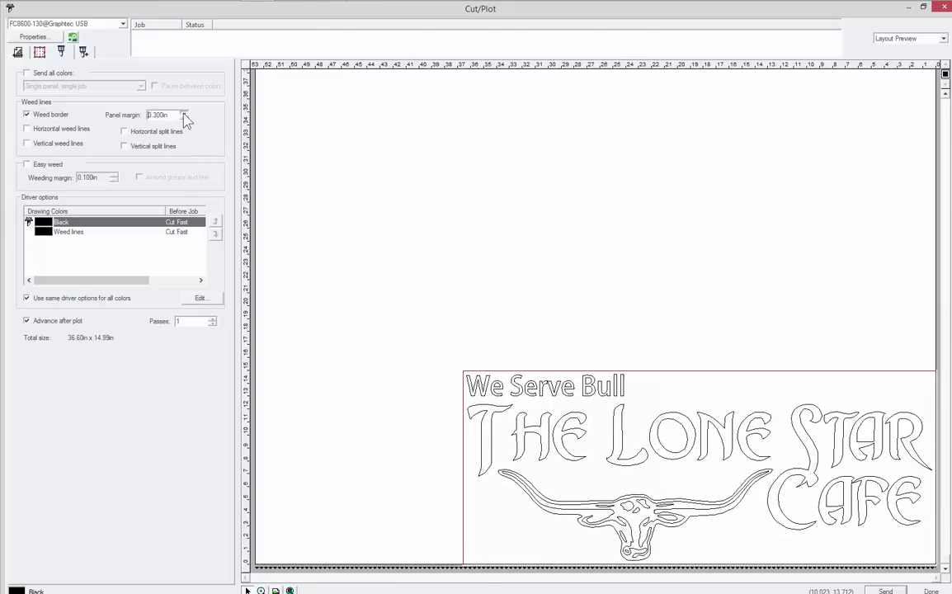
left_click(183, 113)
left_click(183, 118)
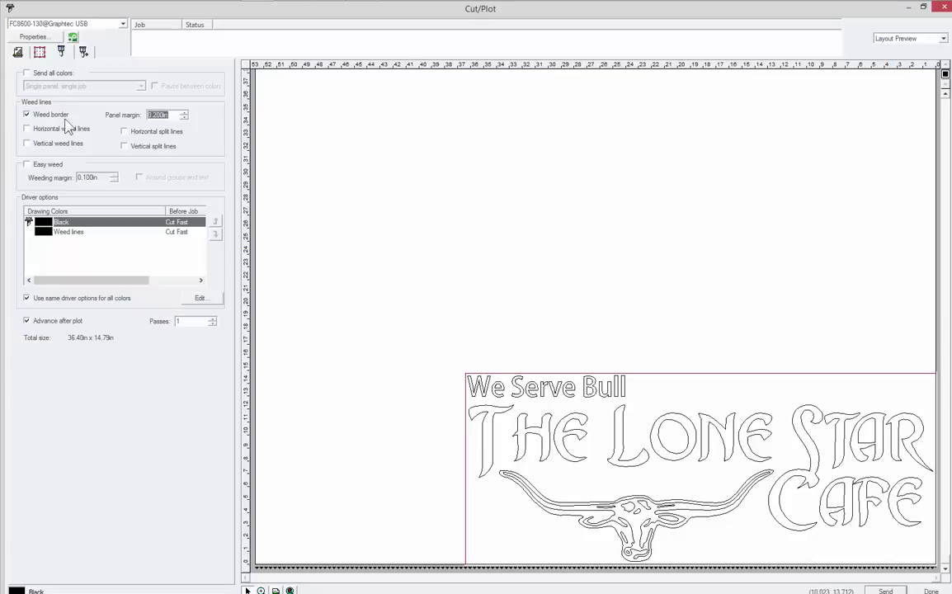
Turn on a horizontal weed line and a vertical split line.
left_click(37, 132)
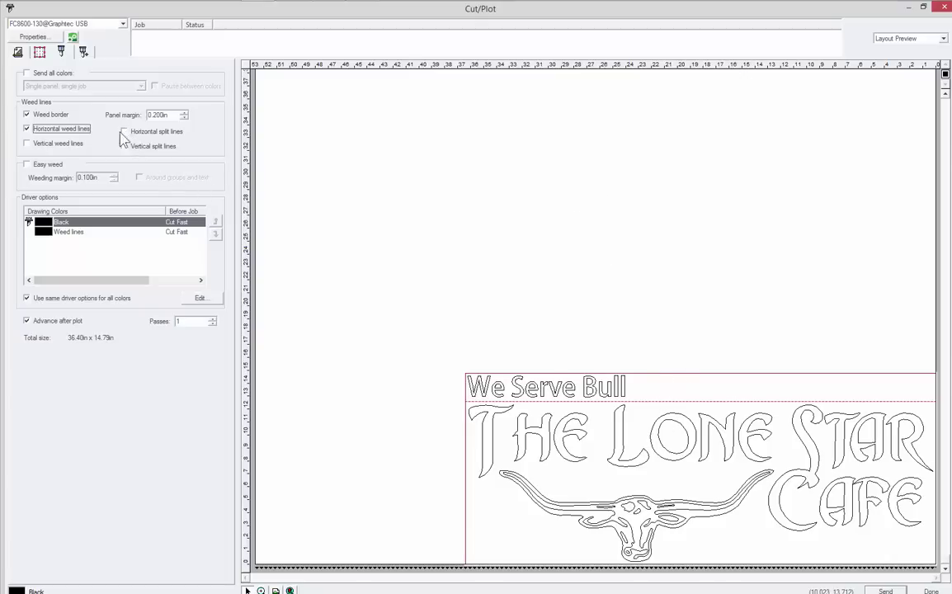
left_click(37, 146)
left_click(125, 147)
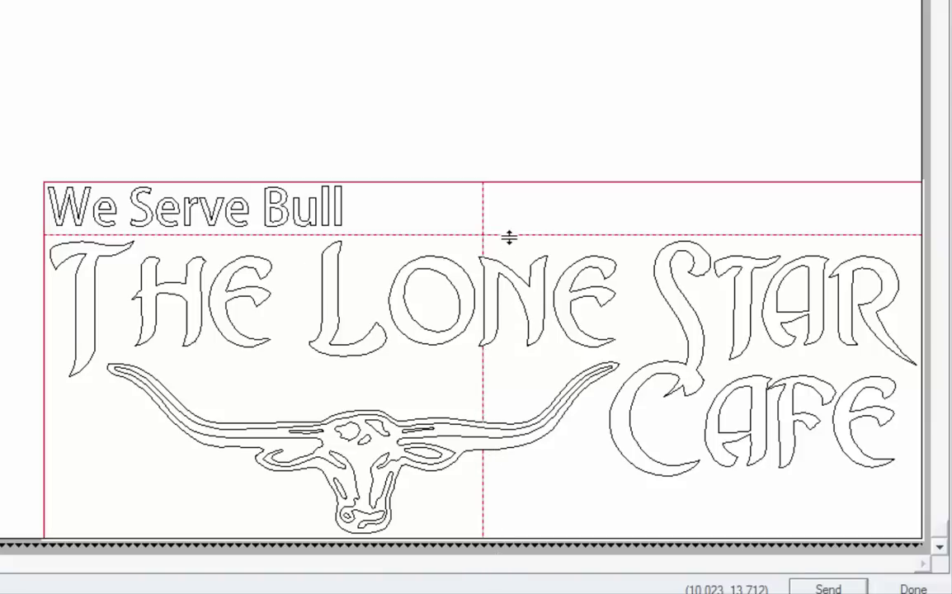
Shift the upper and lower split-line segments and delete the extra right split line.
mouse_move(484, 217)
left_mouse_down()
mouse_move(642, 206)
mouse_move(634, 211)
left_mouse_up()
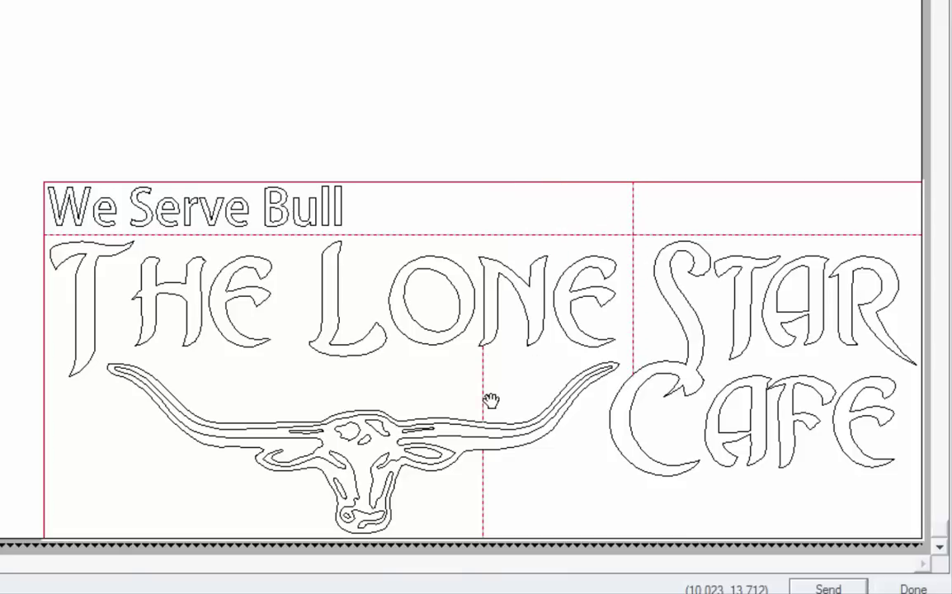
mouse_move(485, 401)
left_mouse_down()
mouse_move(623, 394)
mouse_move(493, 327)
mouse_move(509, 358)
left_mouse_up()
left_click_drag(509, 358, 480, 366)
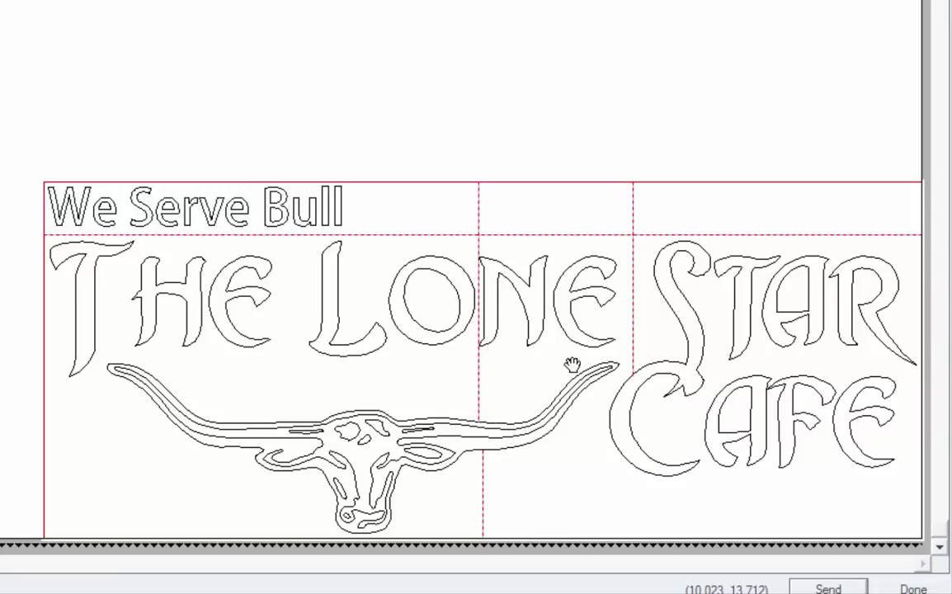
right_click(633, 307)
left_click(676, 321)
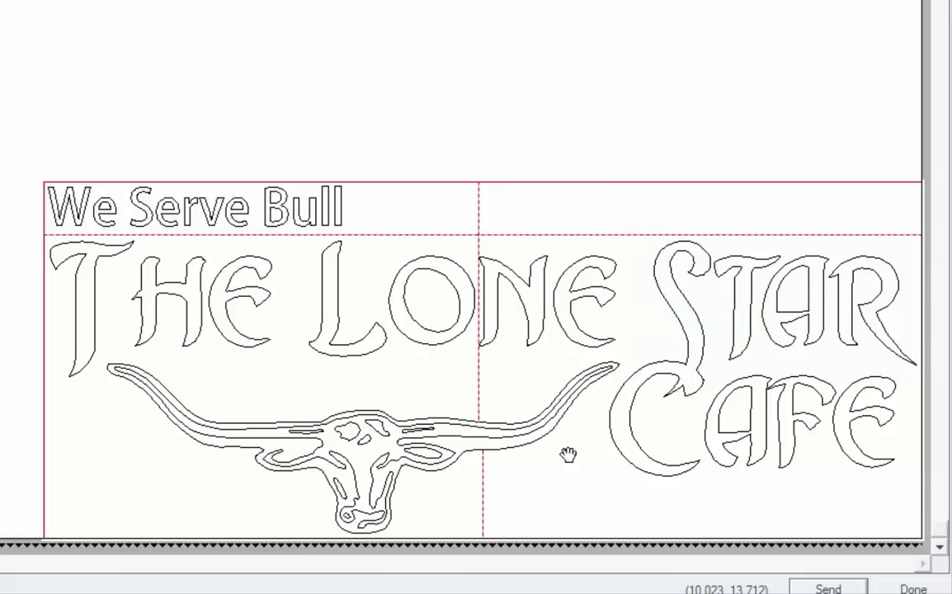
Try adding a horizontal split line, then delete it again.
right_click(585, 456)
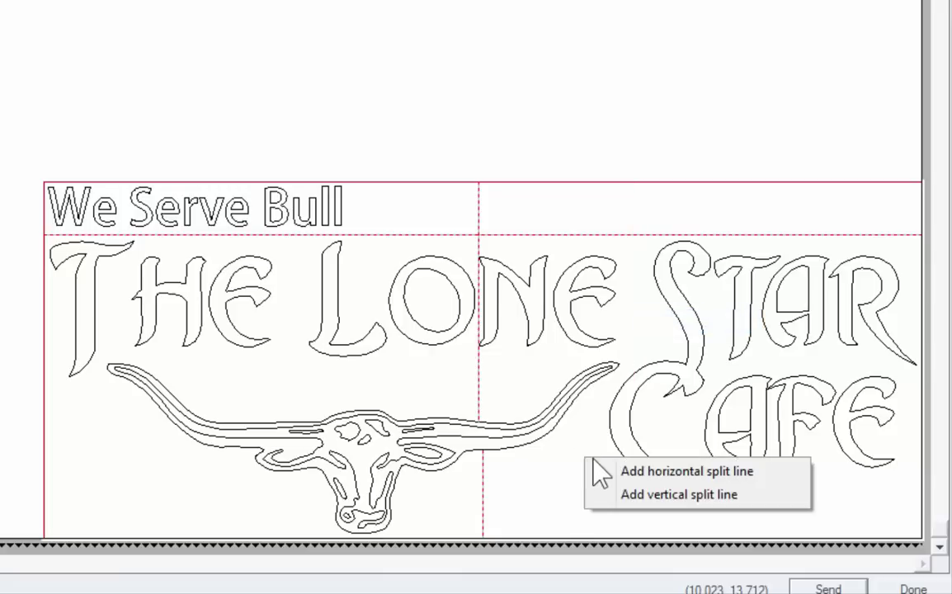
left_click(652, 473)
mouse_move(576, 458)
left_mouse_down()
mouse_move(431, 384)
mouse_move(417, 472)
mouse_move(395, 402)
mouse_move(341, 378)
left_mouse_up()
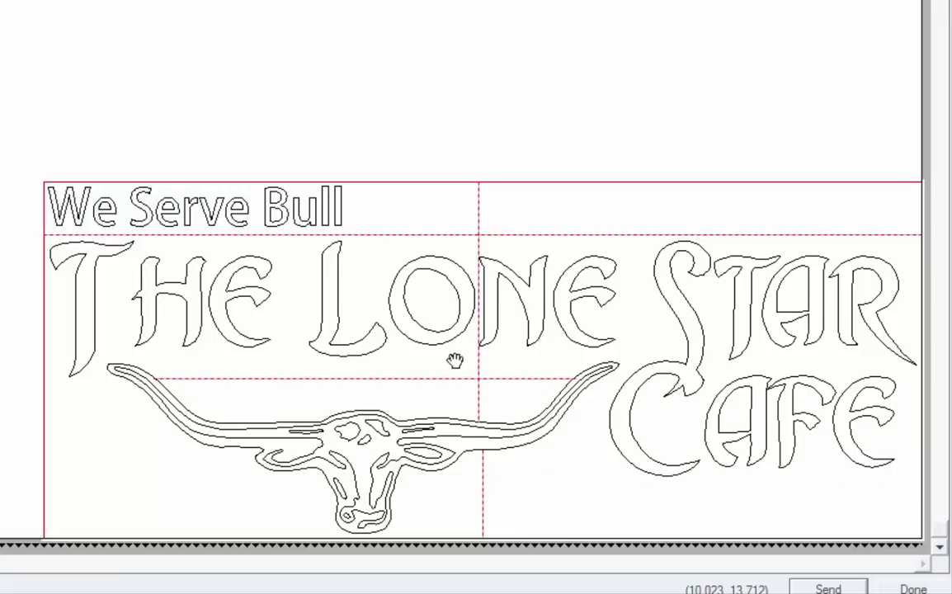
right_click(391, 377)
left_click(460, 401)
right_click(383, 378)
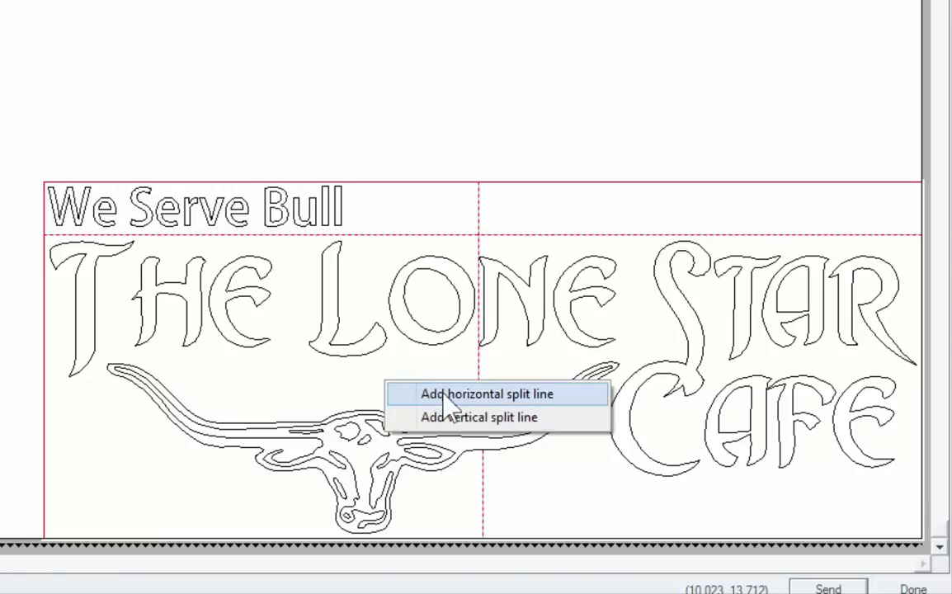
left_click(492, 92)
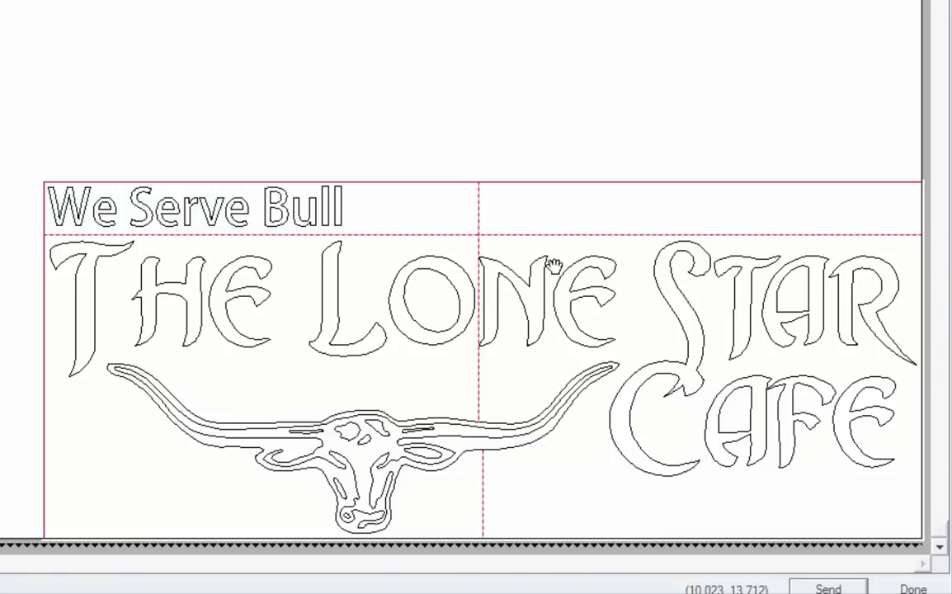
Nudge the line under We Serve Bull, route the top split between L and O, and move the lower split right.
mouse_move(558, 237)
left_mouse_down()
mouse_move(557, 212)
mouse_move(557, 259)
mouse_move(557, 229)
mouse_move(552, 235)
left_mouse_up()
mouse_move(480, 216)
left_mouse_down()
mouse_move(380, 217)
mouse_move(391, 212)
left_mouse_up()
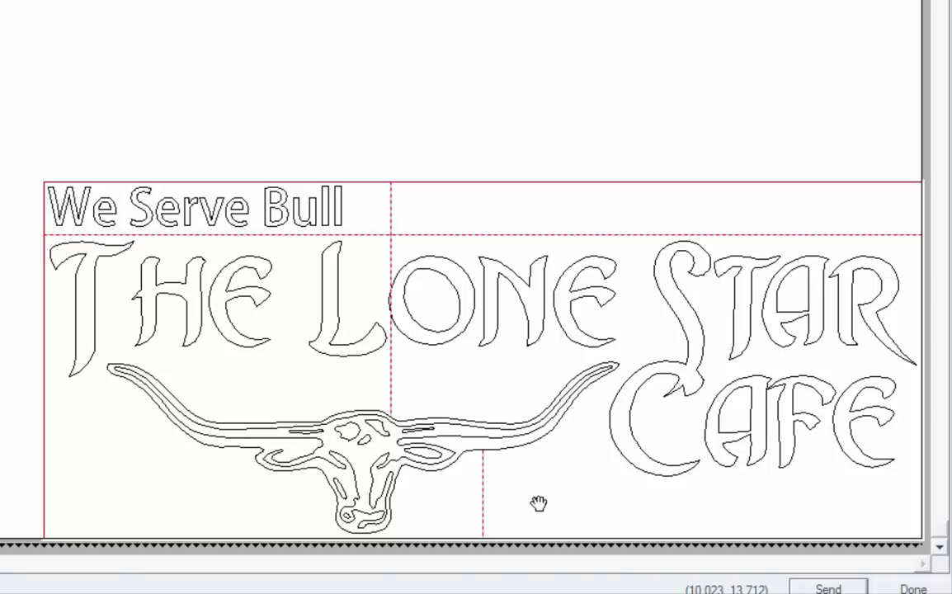
left_click_drag(488, 500, 606, 500)
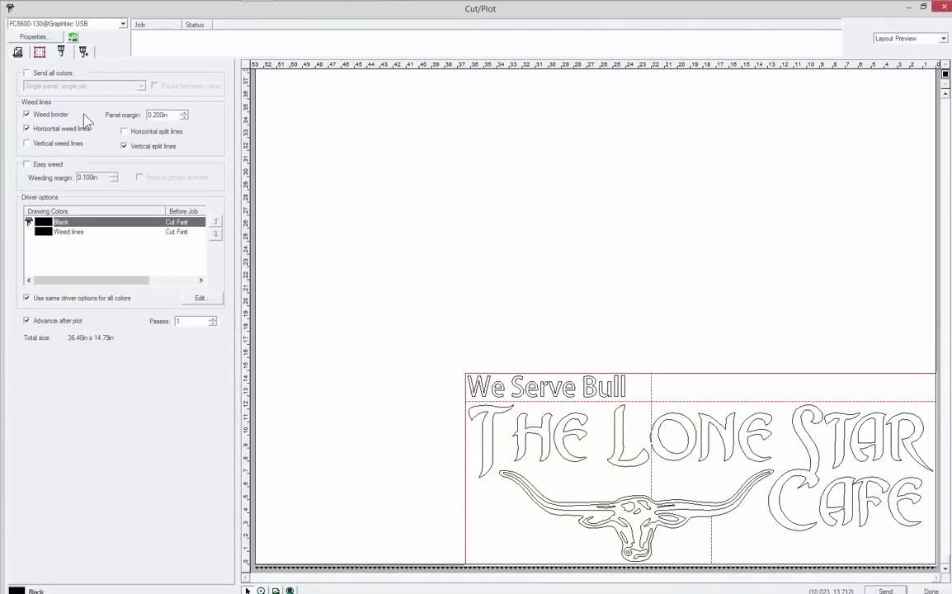
Turn off the horizontal weed and vertical split lines and enable Overcut.
left_click(32, 130)
left_click(124, 146)
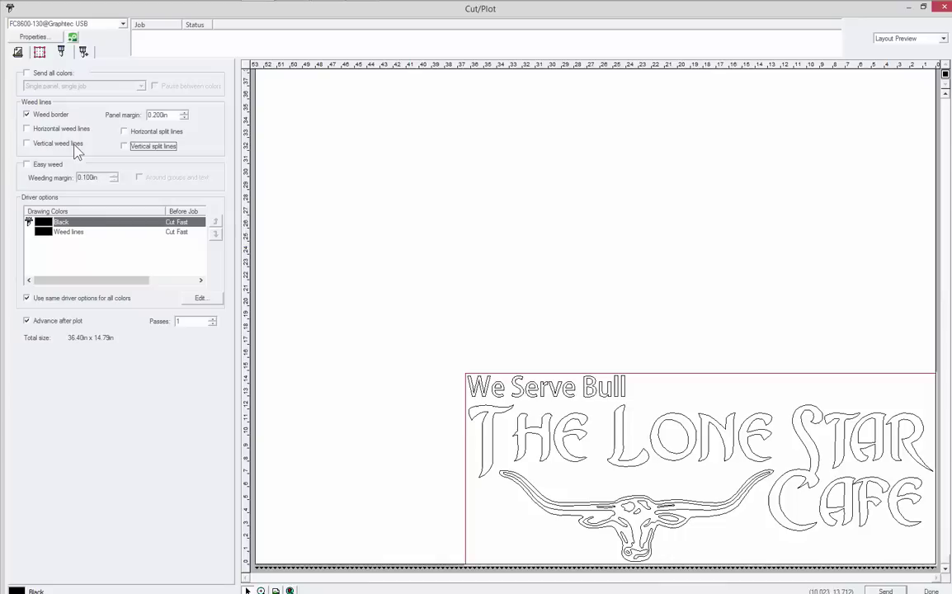
left_click(84, 52)
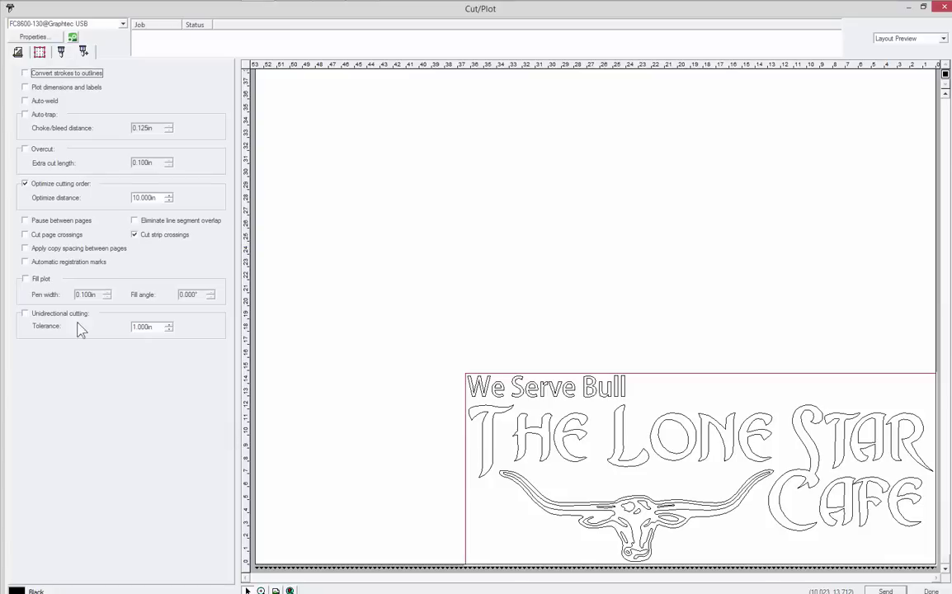
left_click(25, 151)
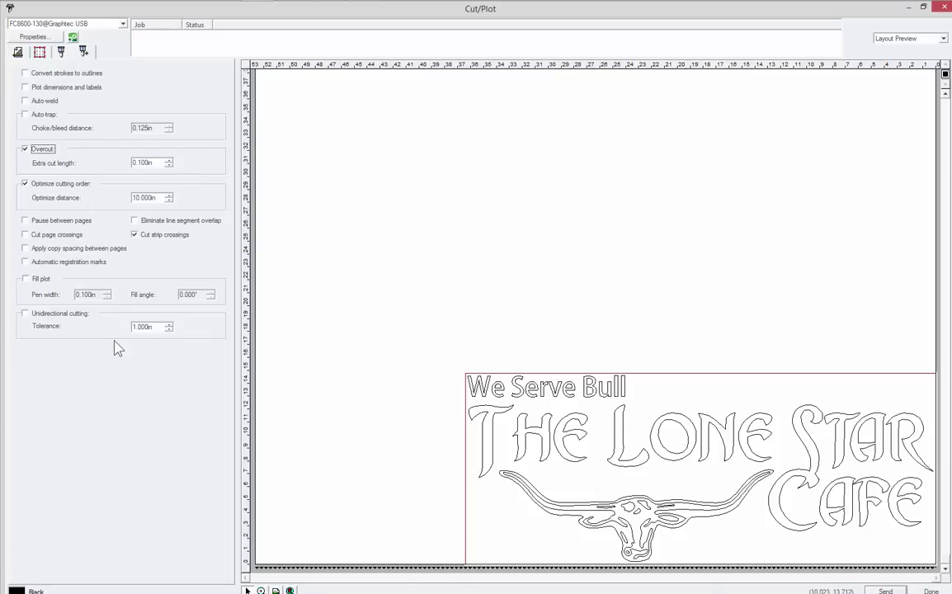
Send the cut job to the hold list, then colour The Lone Star Cafe lettering red.
left_click(17, 52)
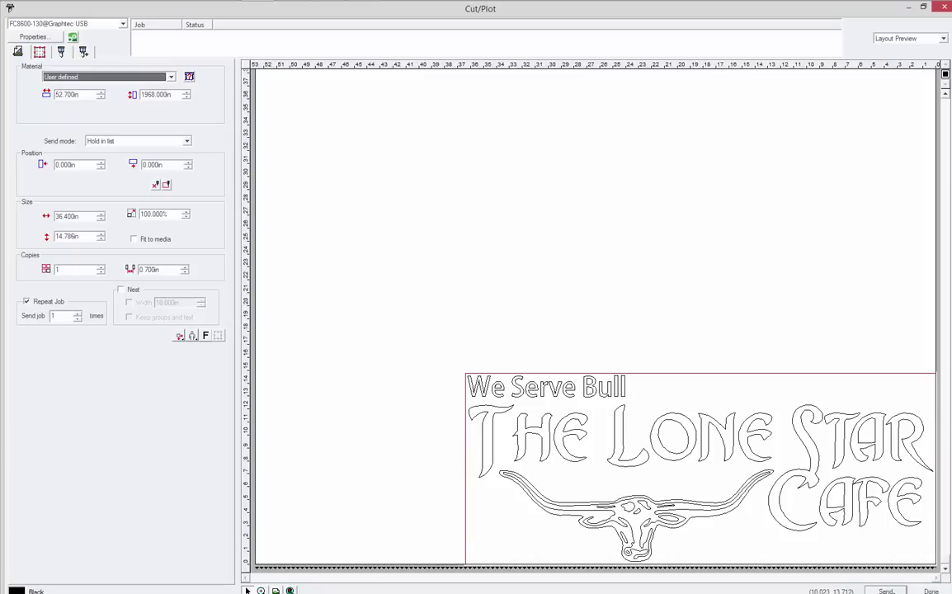
left_click(886, 592)
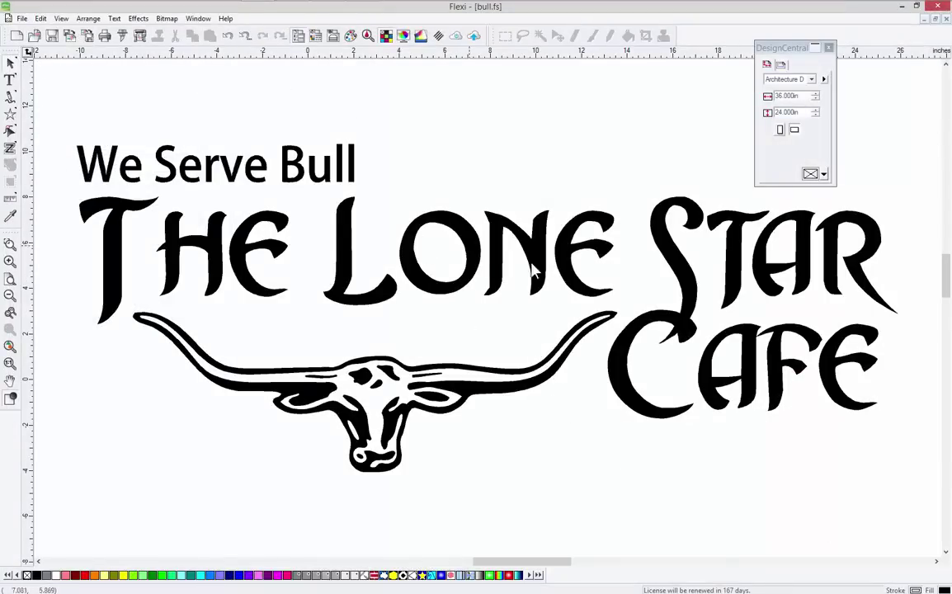
left_click(576, 286)
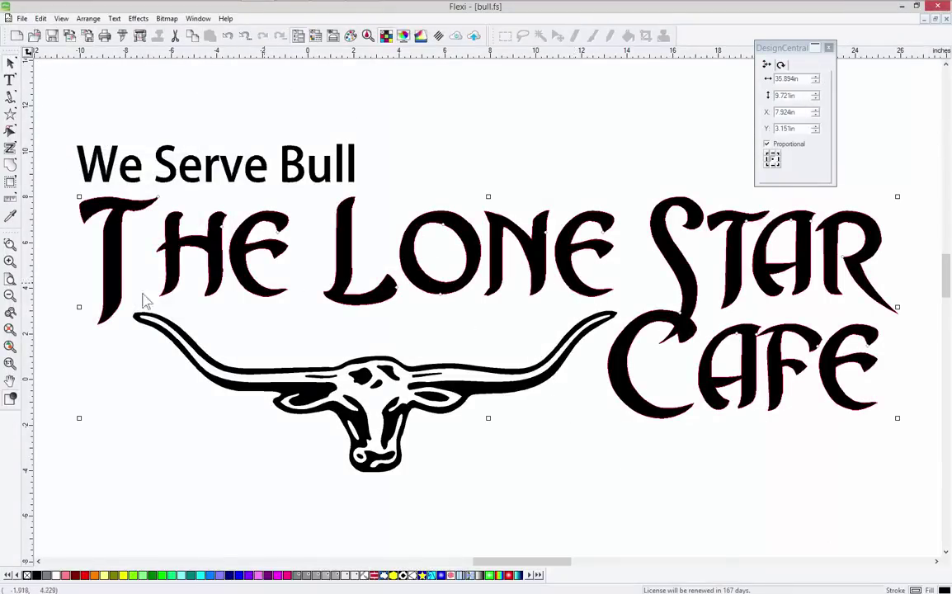
left_click(85, 576)
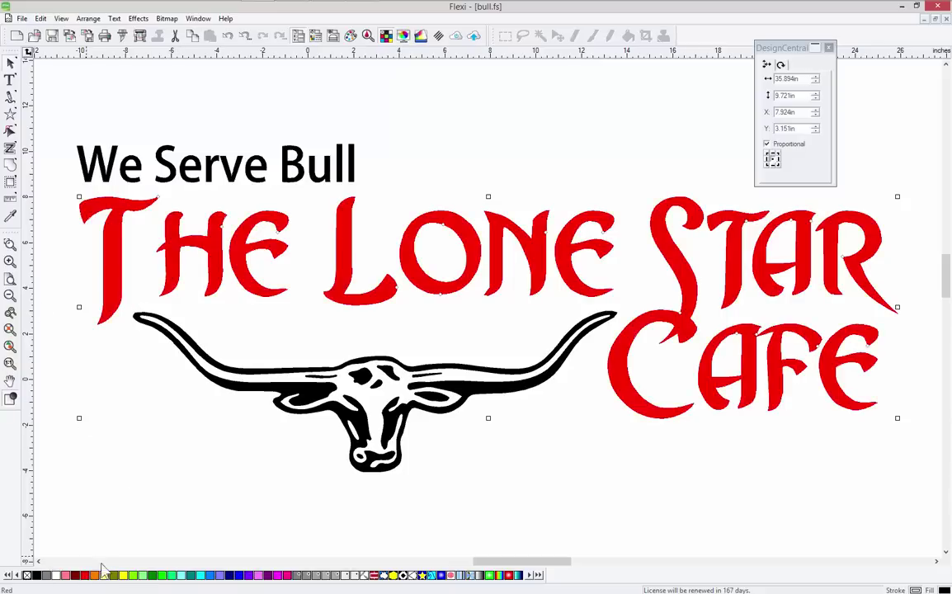
left_click(151, 495)
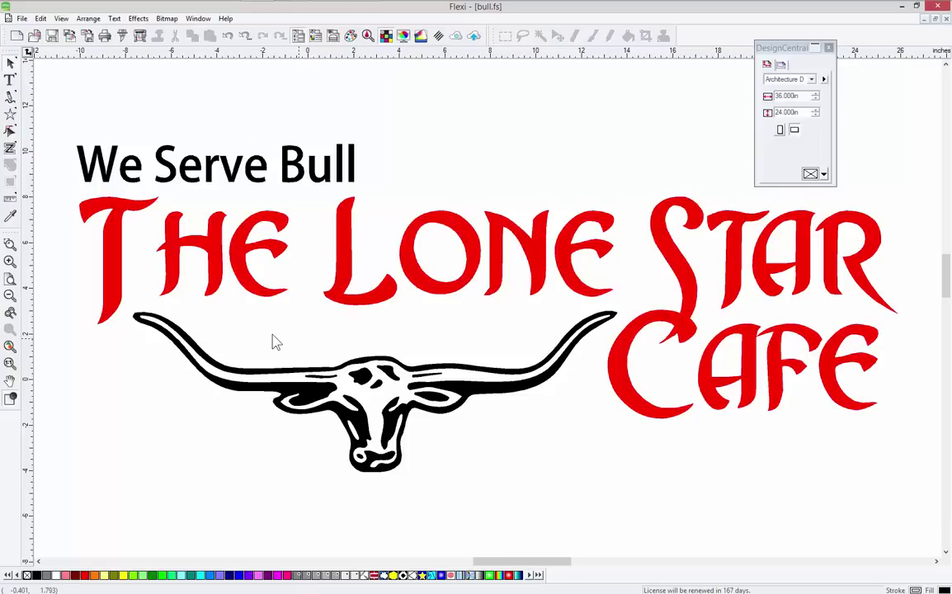
left_click(123, 46)
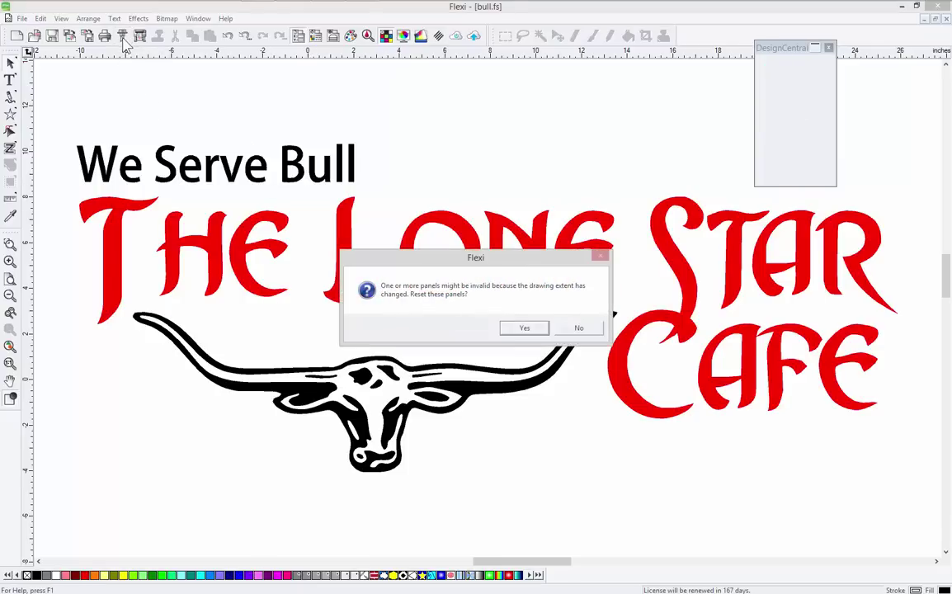
left_click(524, 328)
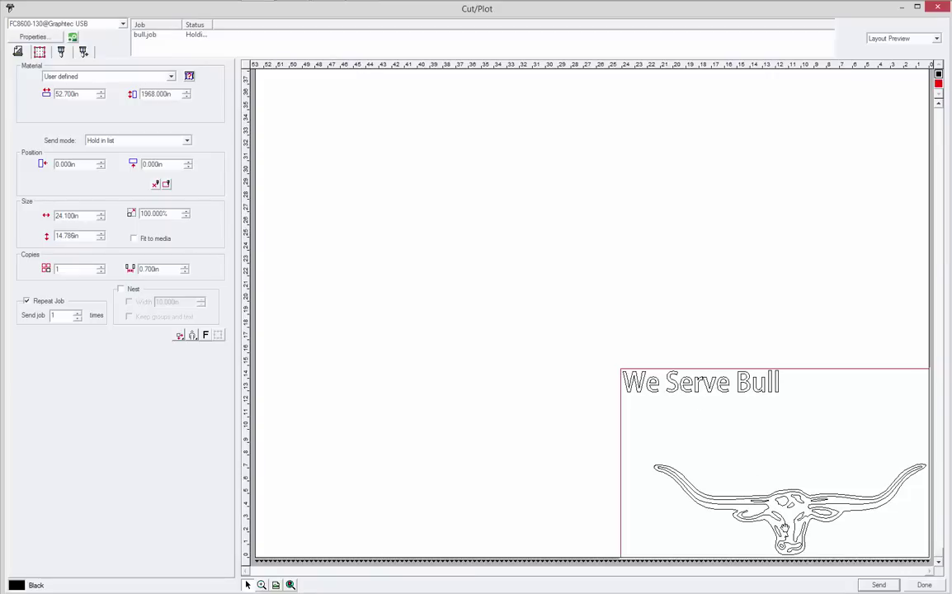
left_click(938, 85)
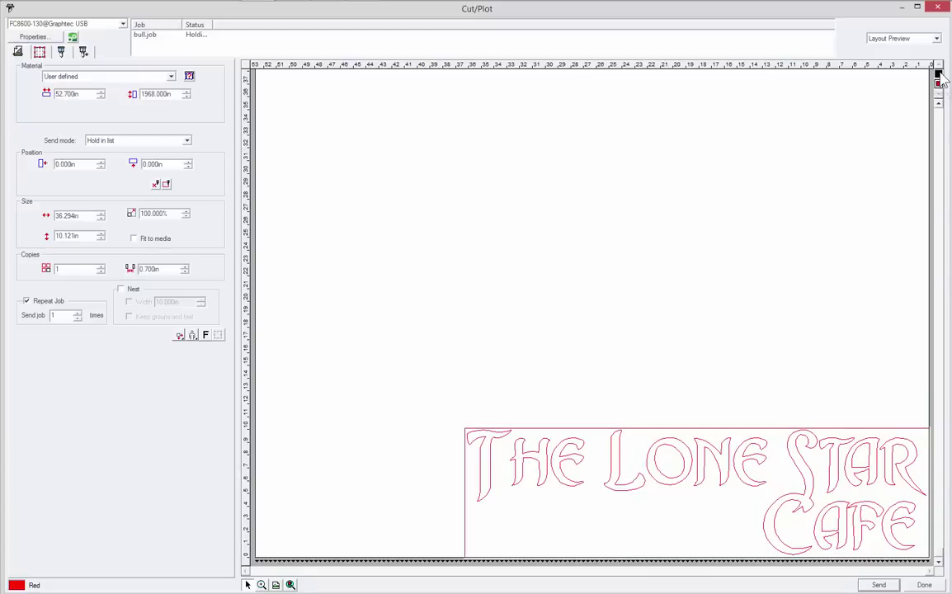
left_click(938, 75)
left_click(938, 85)
left_click(938, 75)
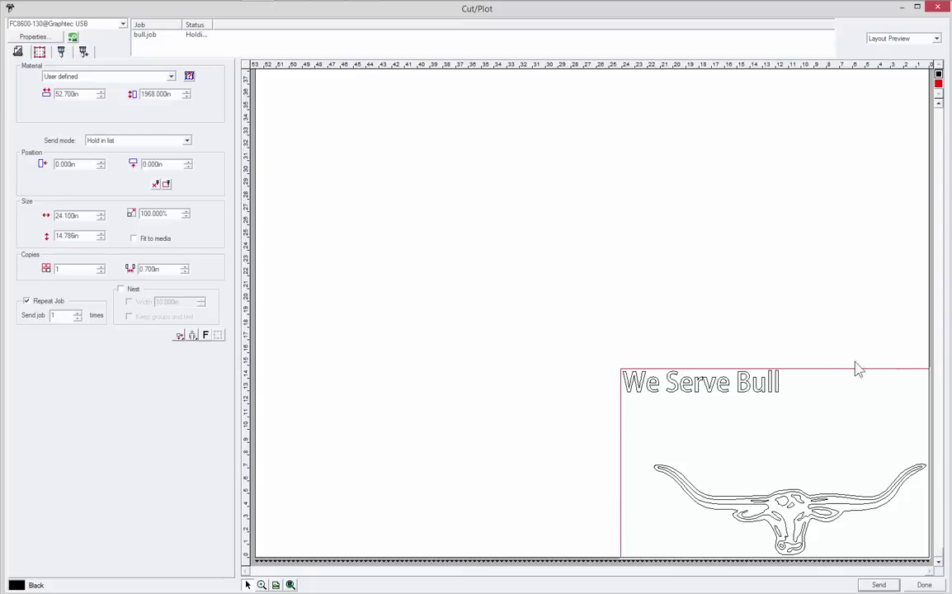
left_click(938, 83)
left_click(938, 74)
left_click(923, 585)
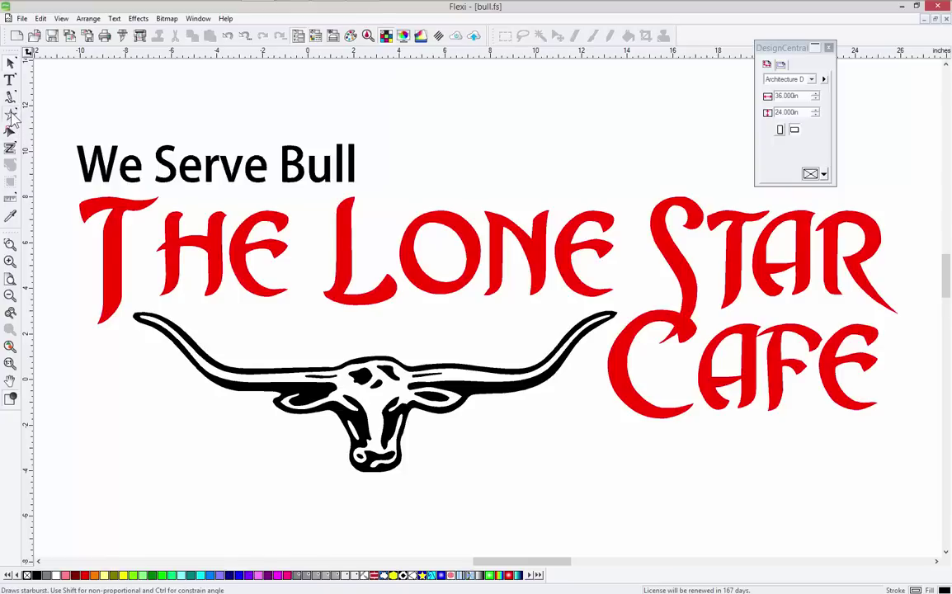
Place registration marks left of the longhorn, above the lettering, and right of Cafe.
left_click(12, 119)
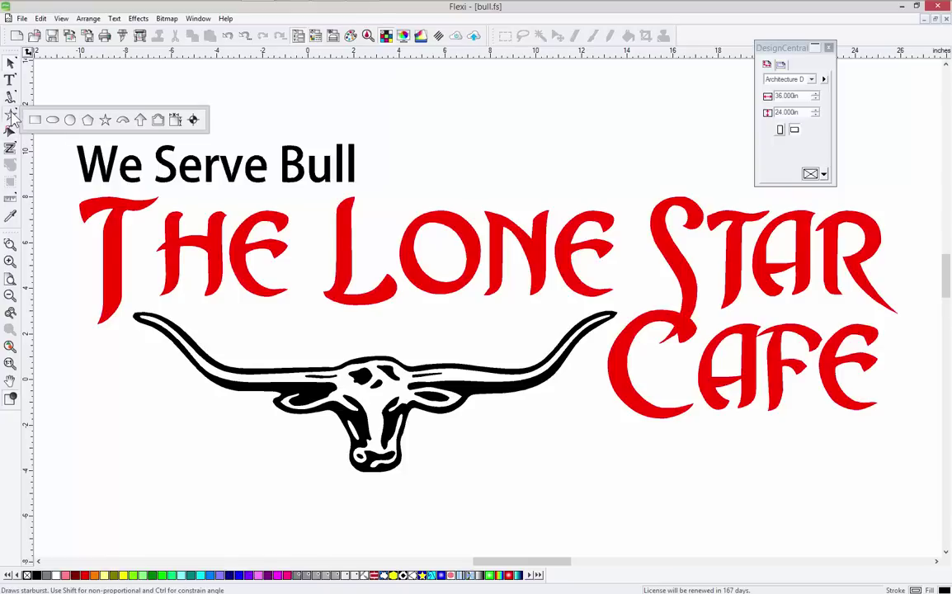
left_click(195, 122)
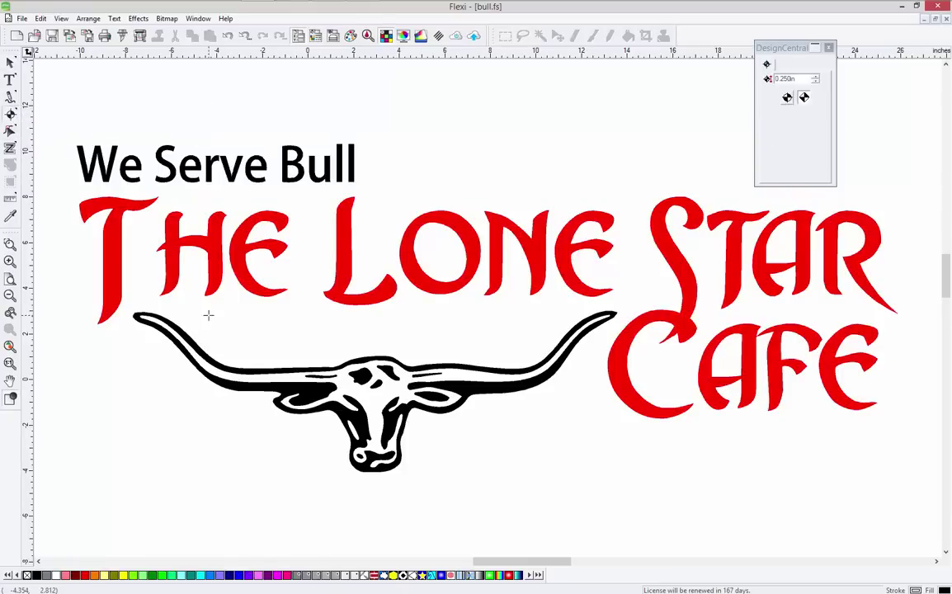
left_click(72, 337)
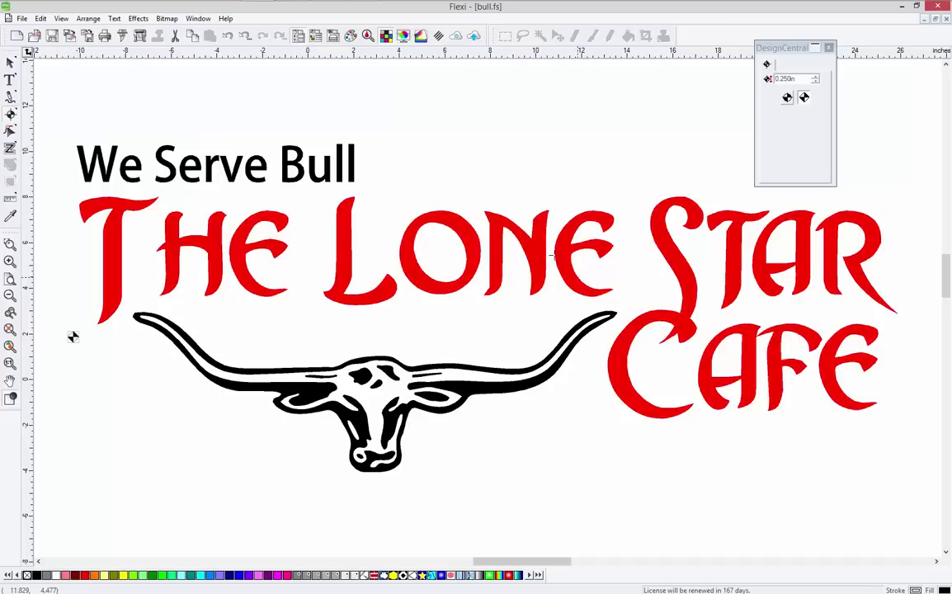
left_click(488, 183)
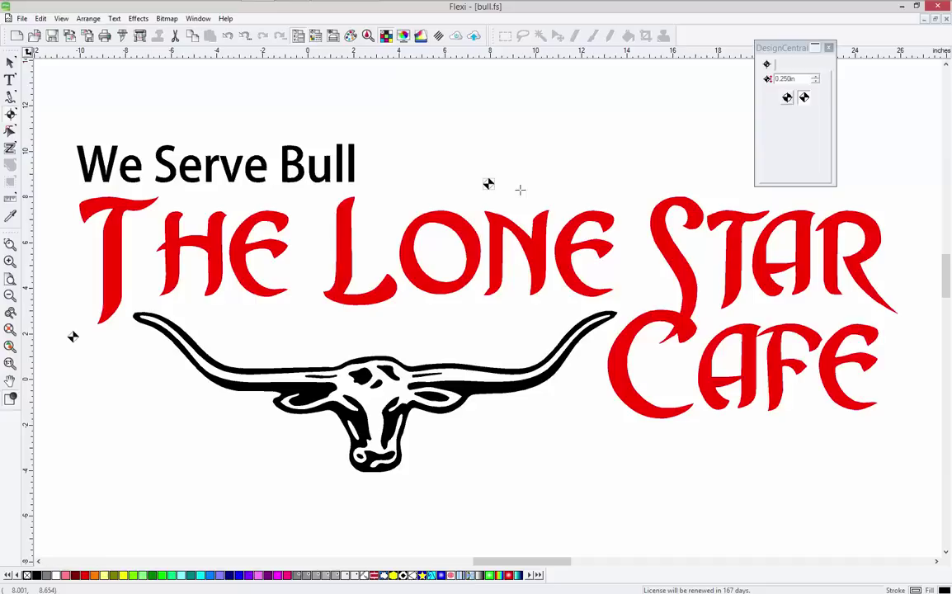
left_click(912, 349)
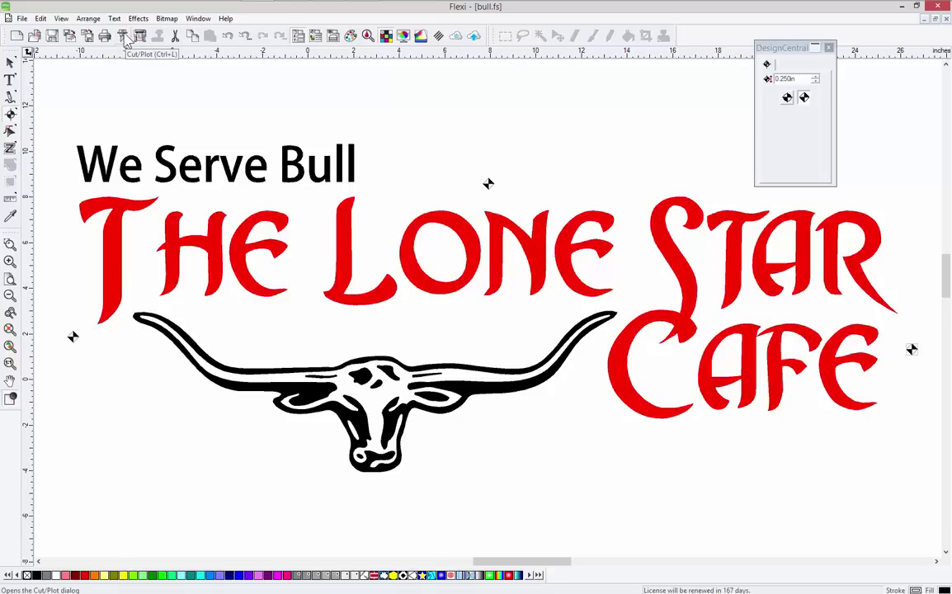
left_click(10, 65)
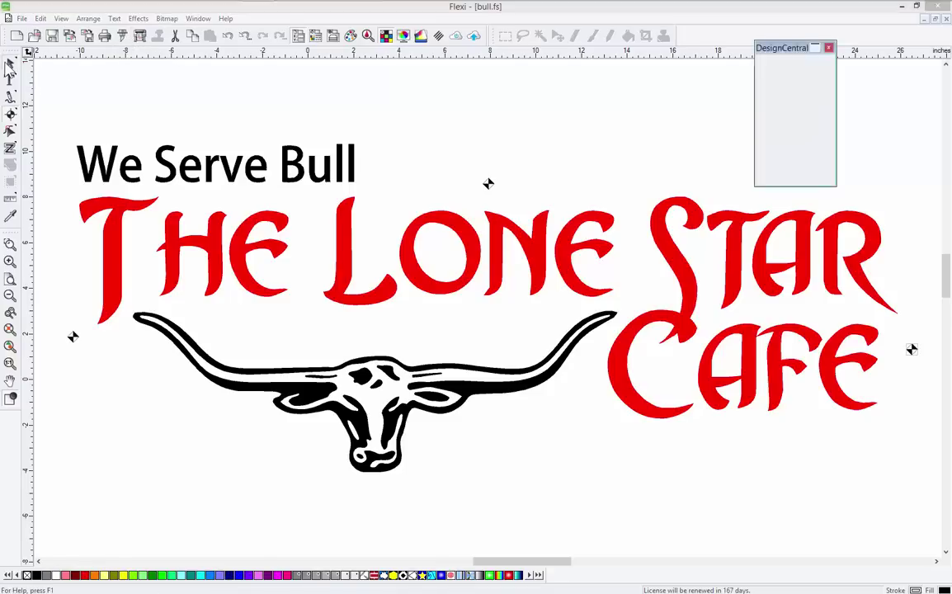
Preview the Cut/Plot job, alternating between the red and black layers to check registration marks.
left_click(124, 37)
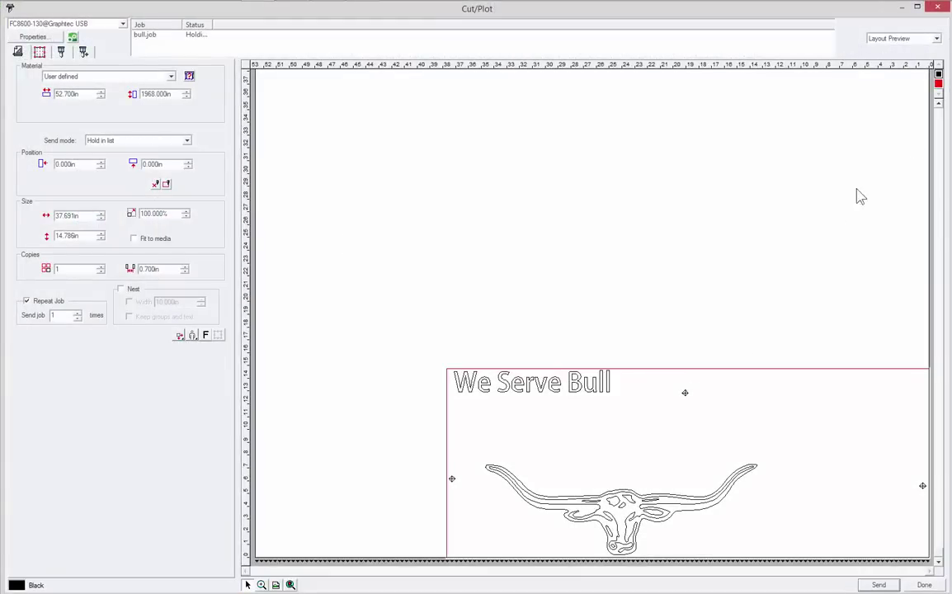
left_click(939, 84)
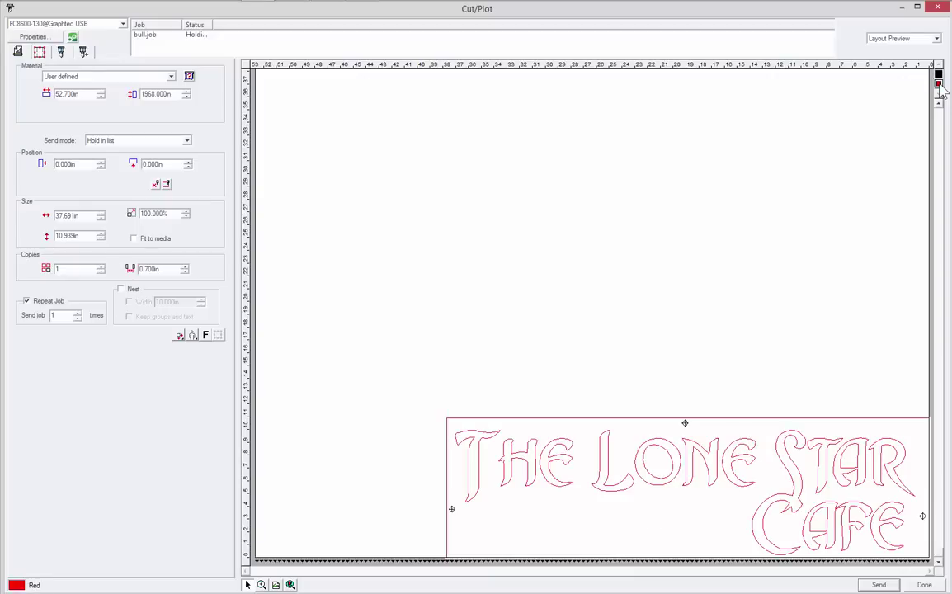
left_click(938, 74)
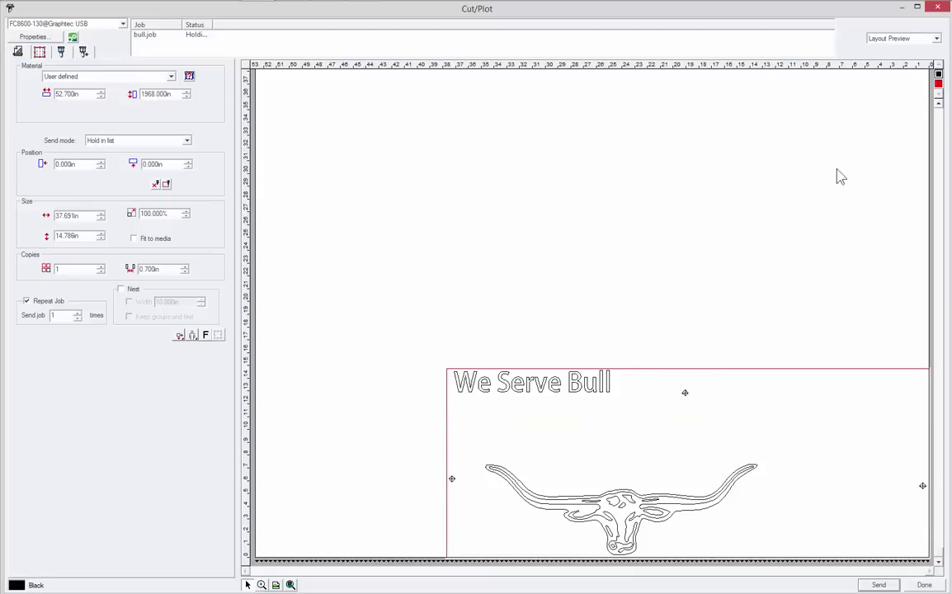
left_click(938, 84)
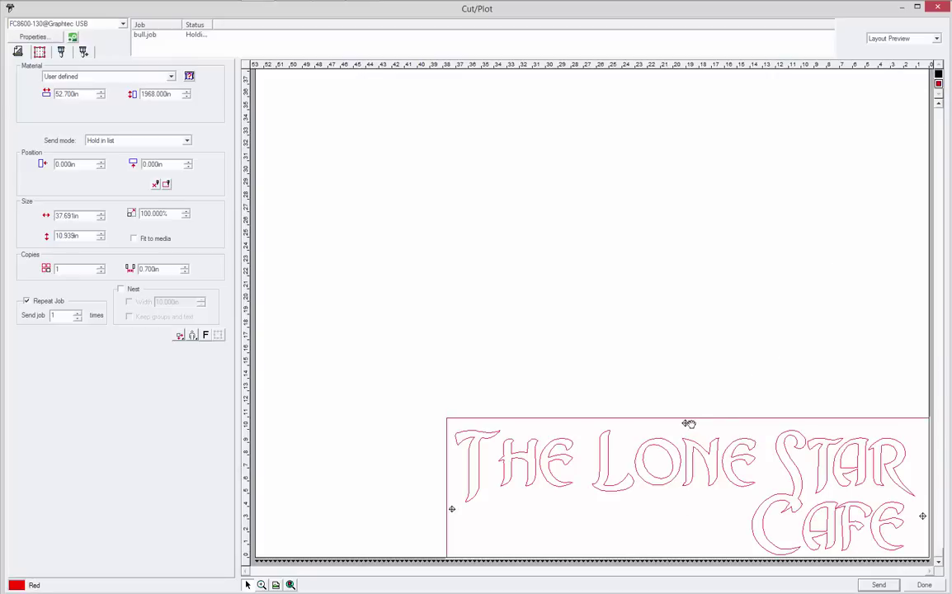
left_click(938, 74)
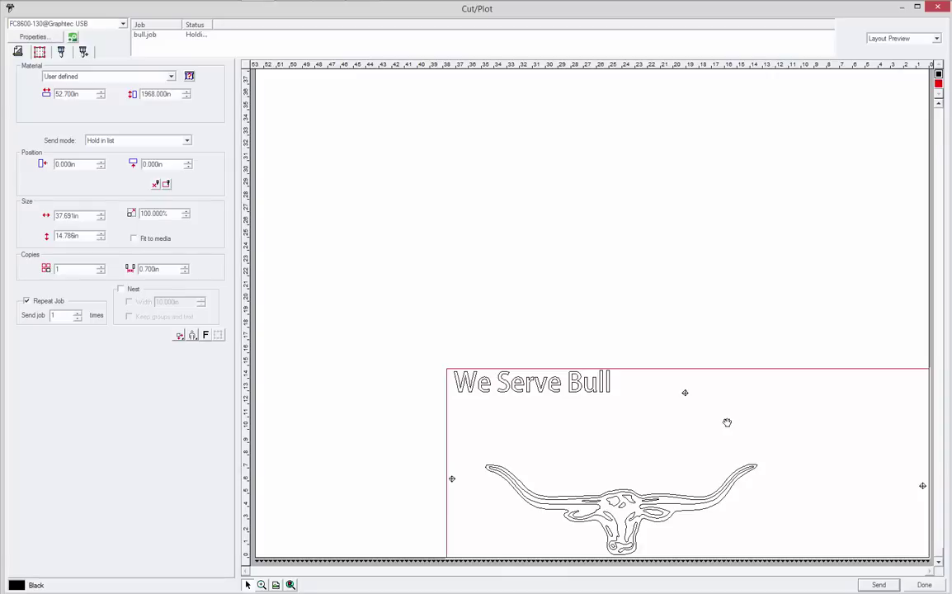
Nudge the top registration mark up and right and enlarge it.
left_click(923, 585)
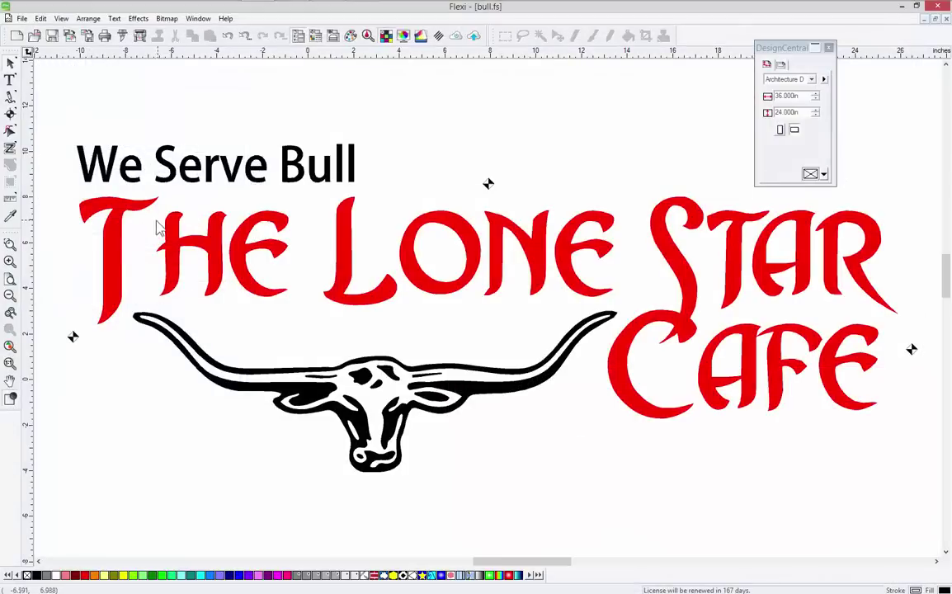
left_click(10, 116)
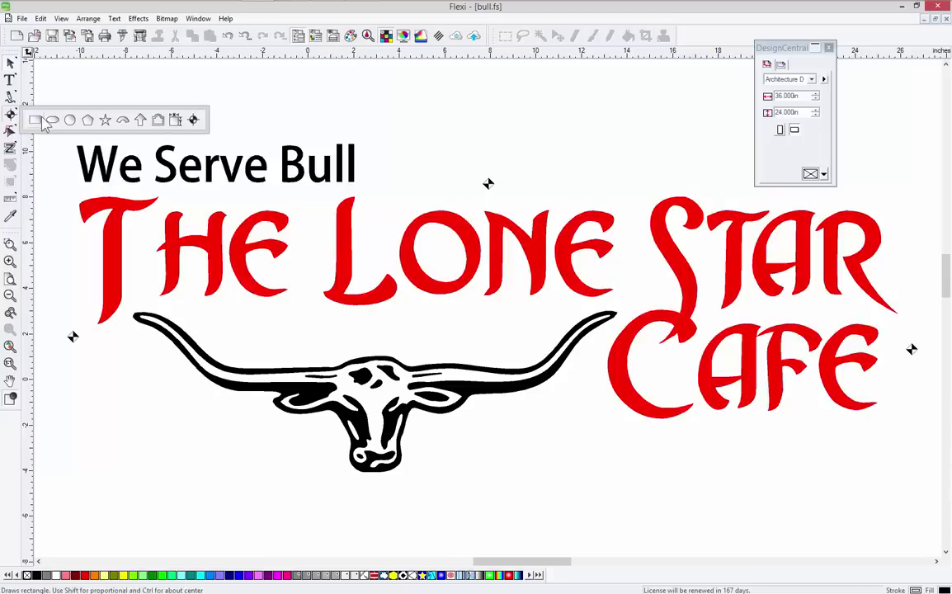
left_click(196, 121)
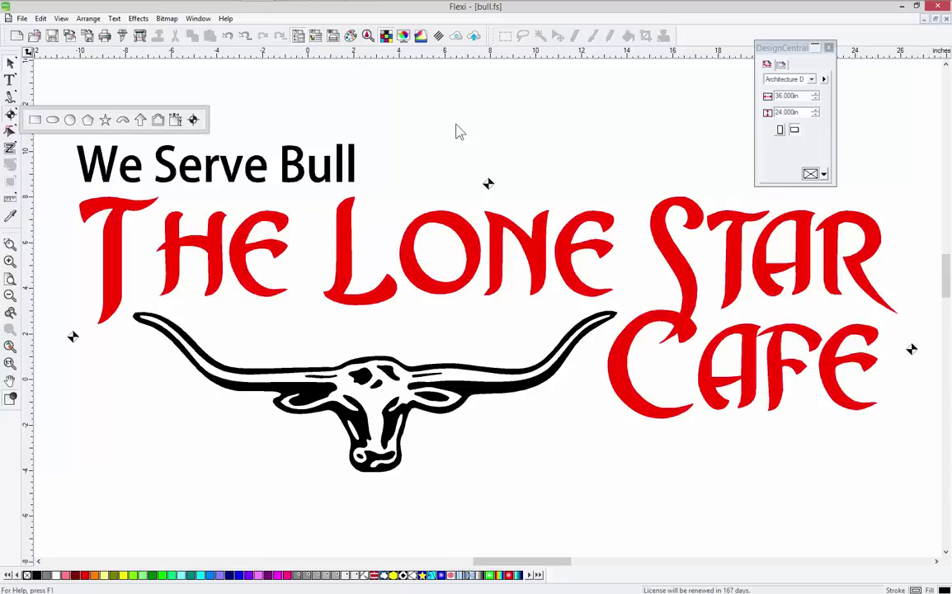
left_click(488, 183)
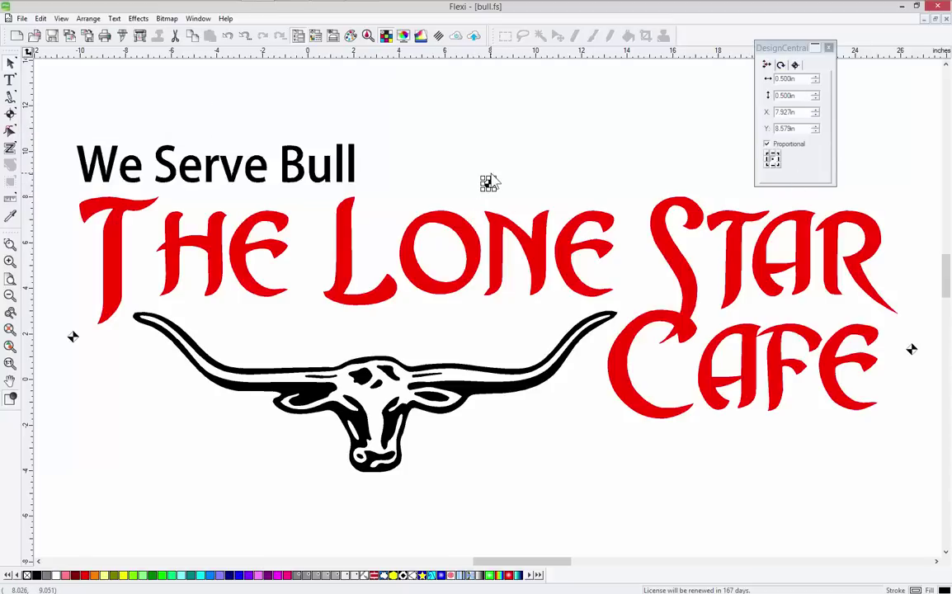
left_click_drag(490, 183, 499, 176)
key("Escape")
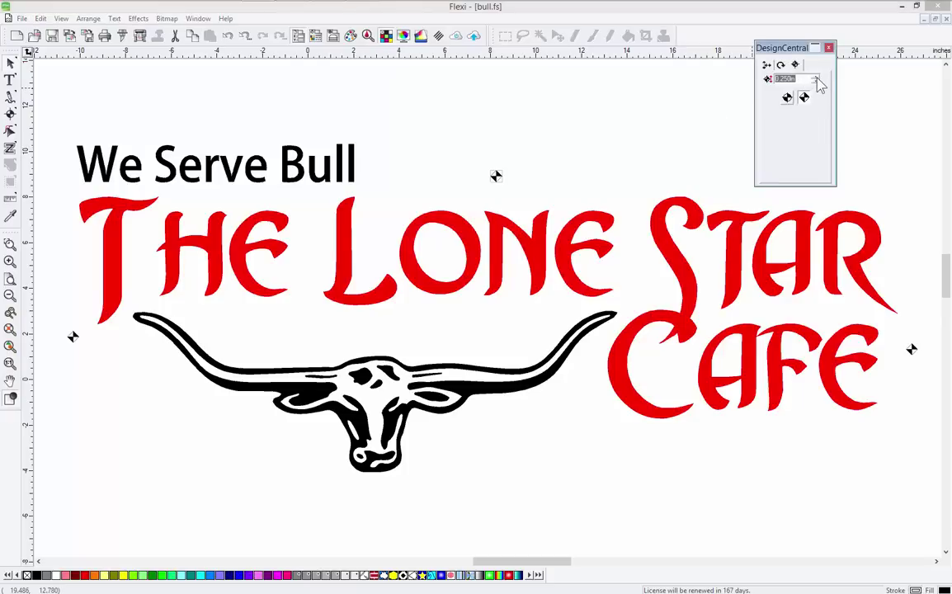
left_click(815, 78)
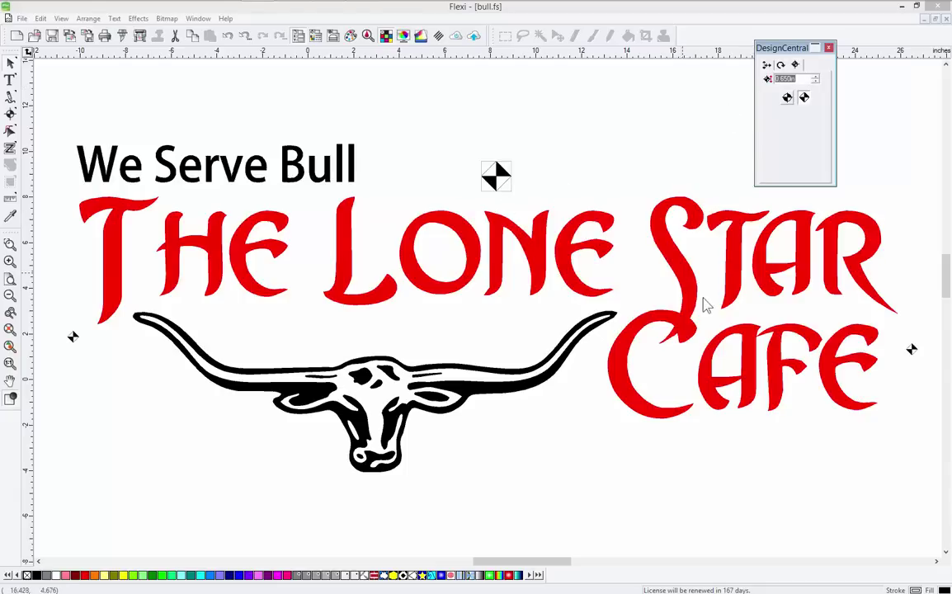
left_click(600, 458)
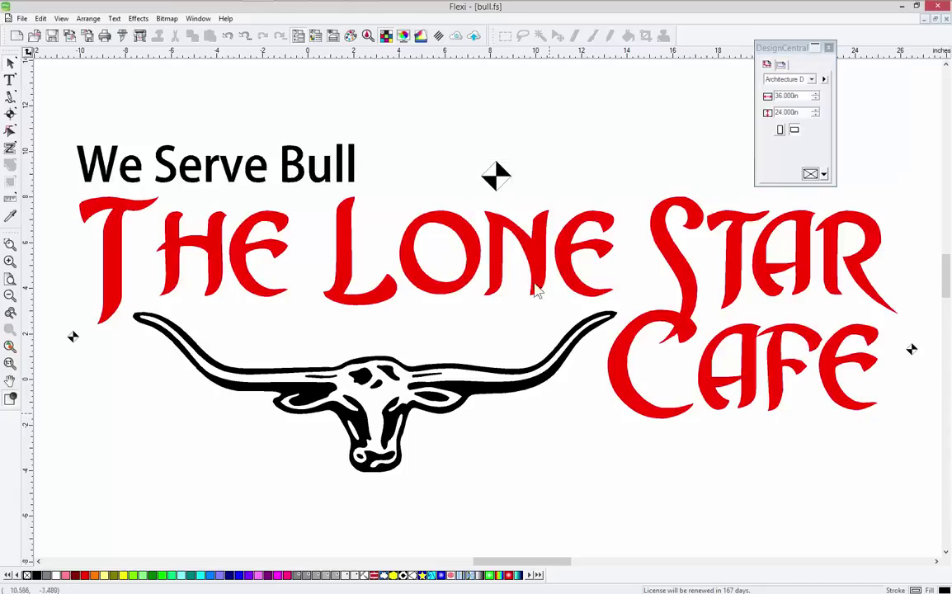
Delete the registration marks left of the longhorn and right of Cafe.
left_click(72, 332)
key("Delete")
left_click(910, 349)
key("Delete")
Hold the black layer and the red layer as two separate cut jobs.
left_click(122, 36)
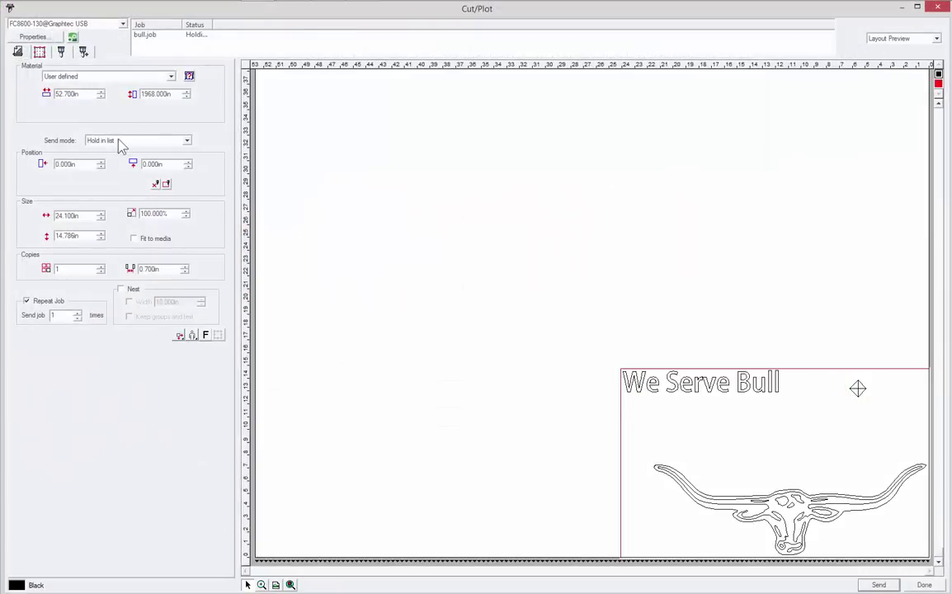
left_click(879, 585)
left_click(938, 83)
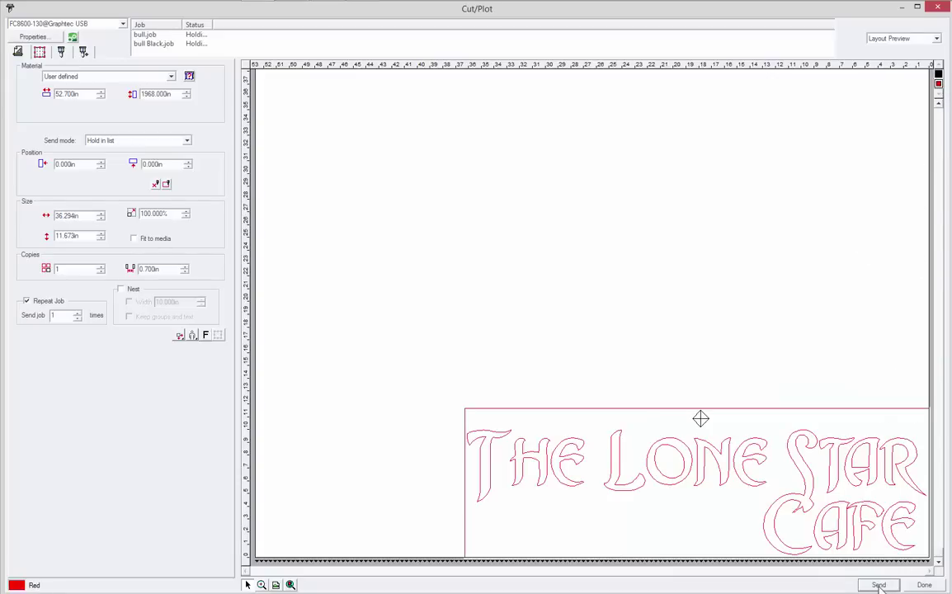
left_click(924, 585)
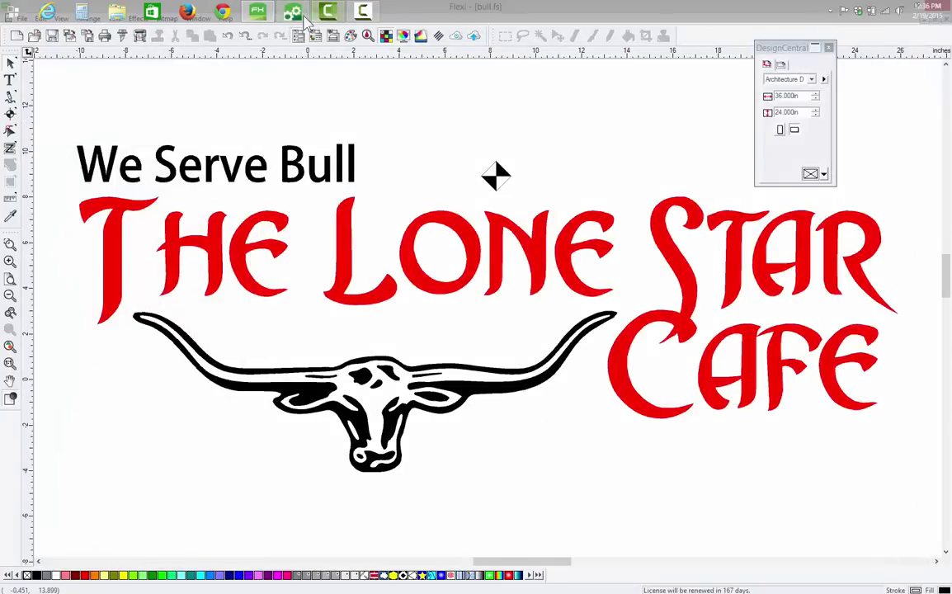
left_click(297, 12)
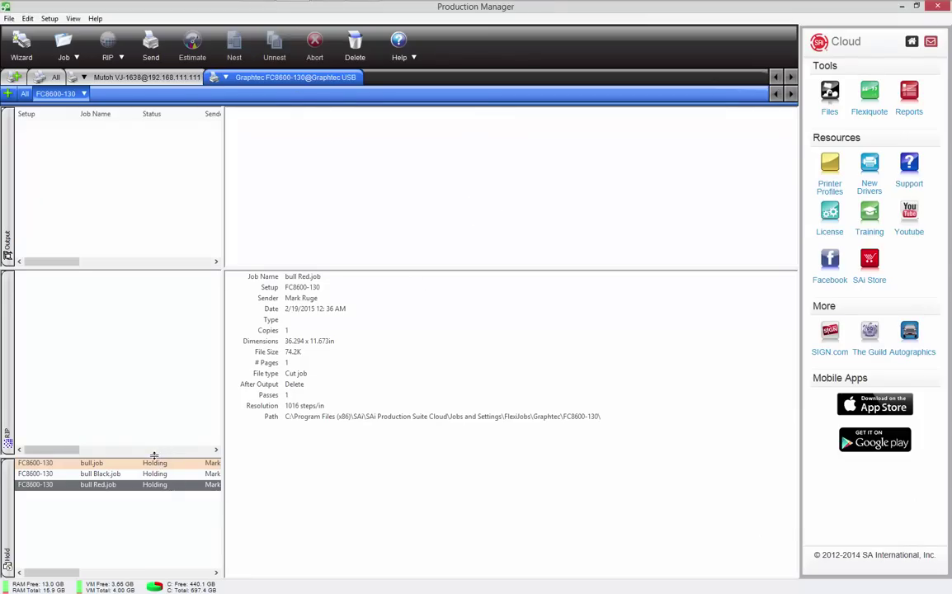
left_click_drag(154, 455, 155, 364)
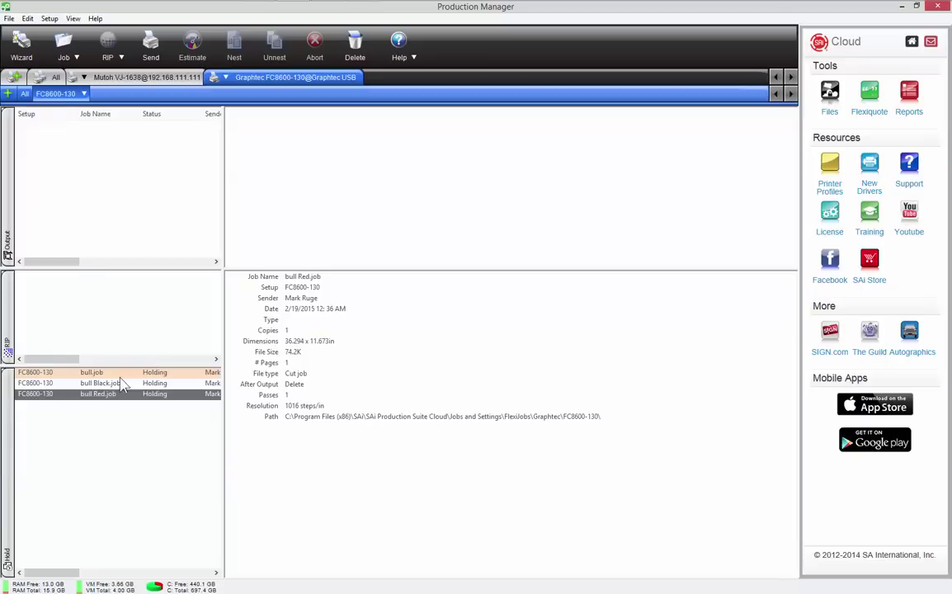
left_click(92, 373)
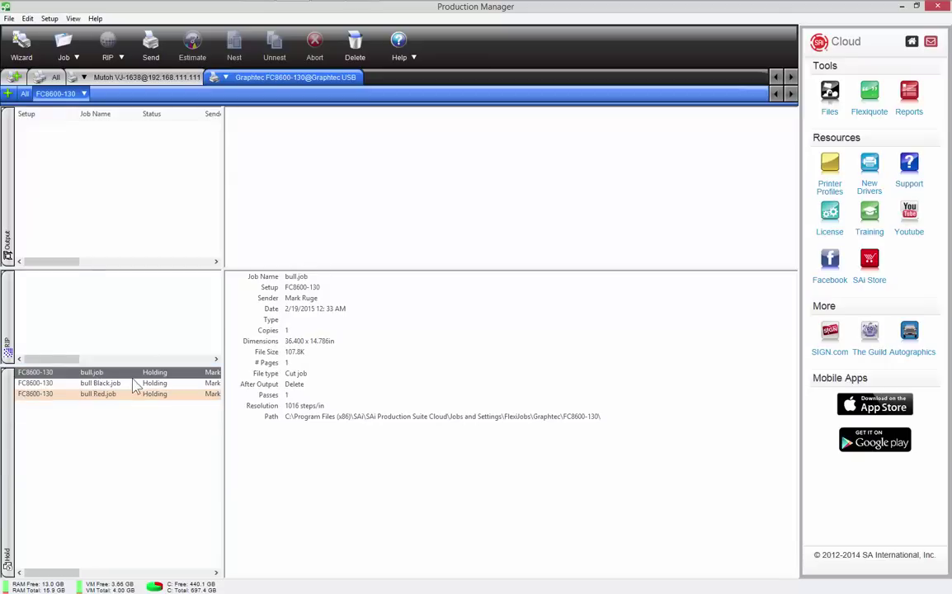
left_click(98, 385)
left_click(112, 395)
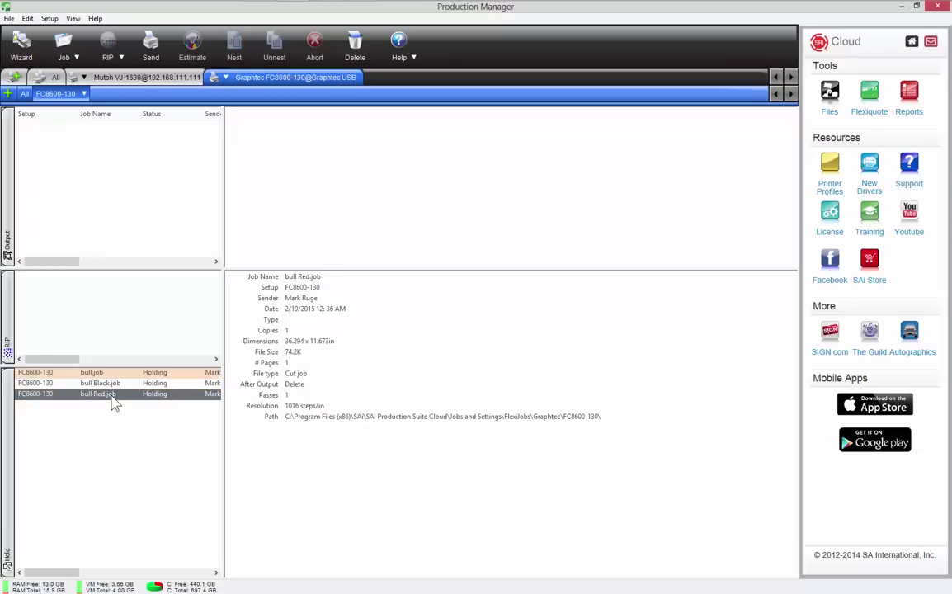
left_click(95, 373)
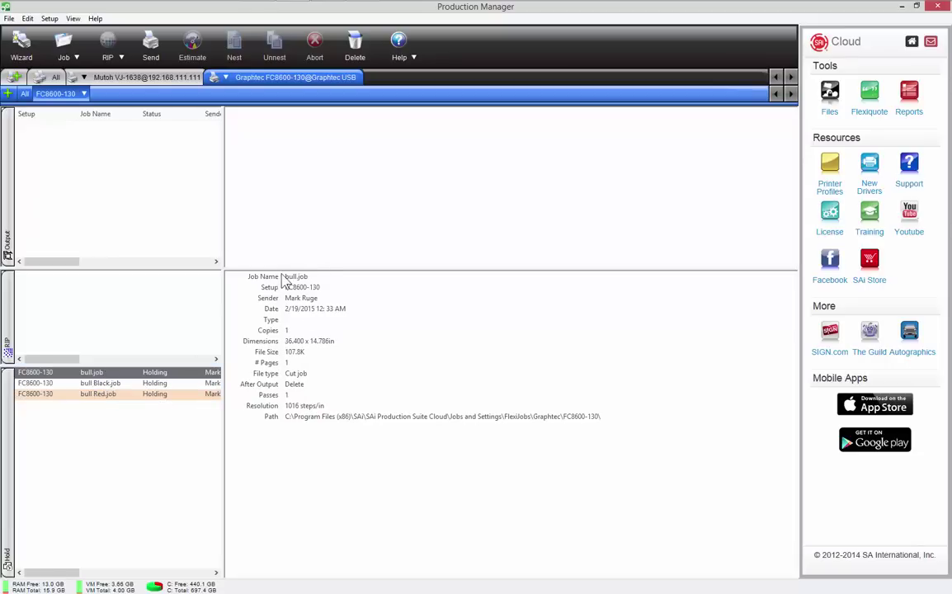
double_click(98, 373)
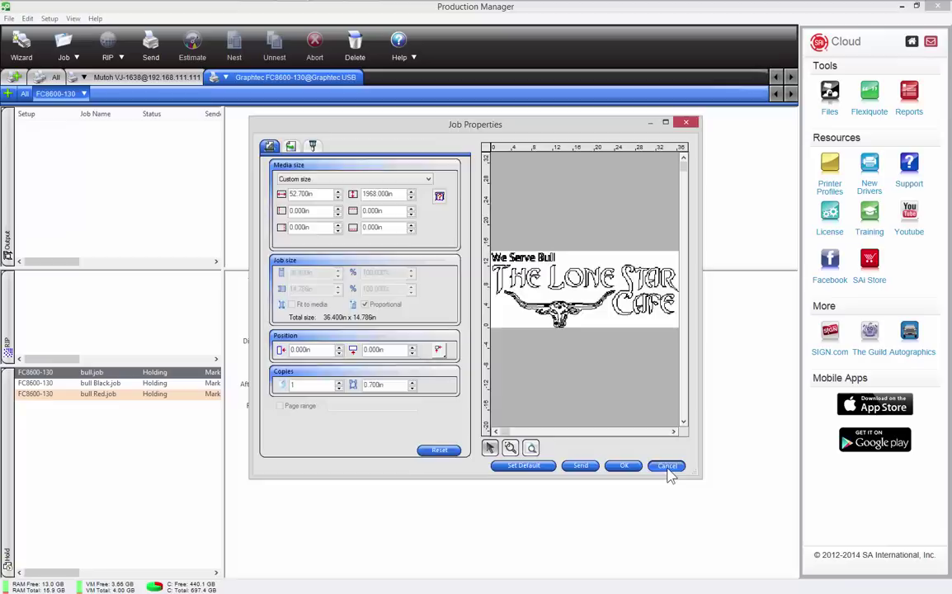
left_click(713, 578)
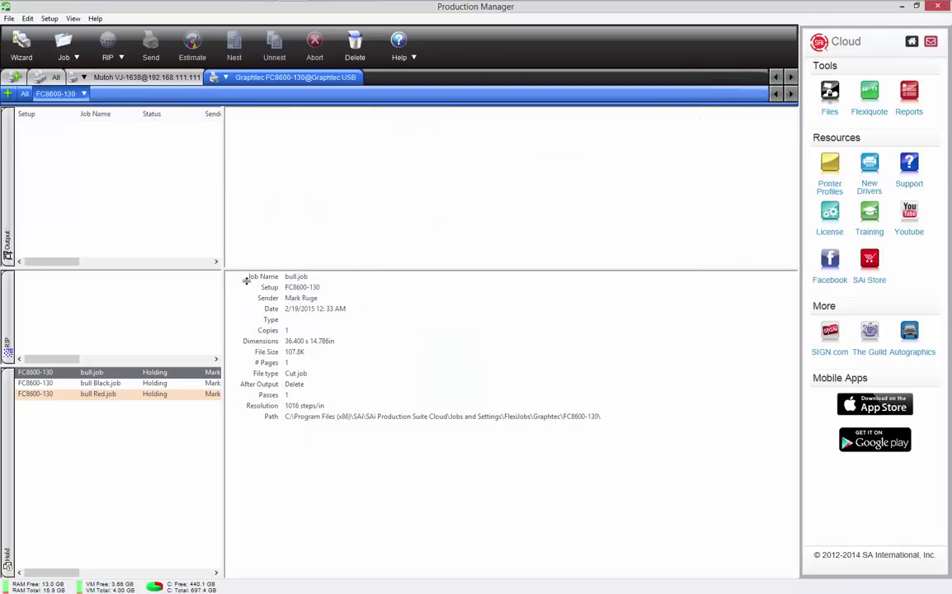
left_click(149, 384)
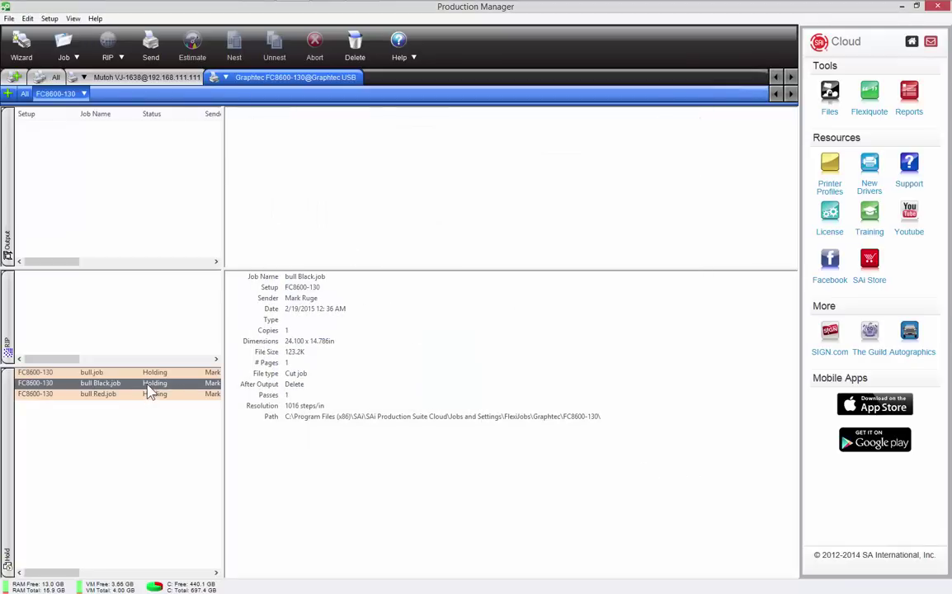
double_click(149, 386)
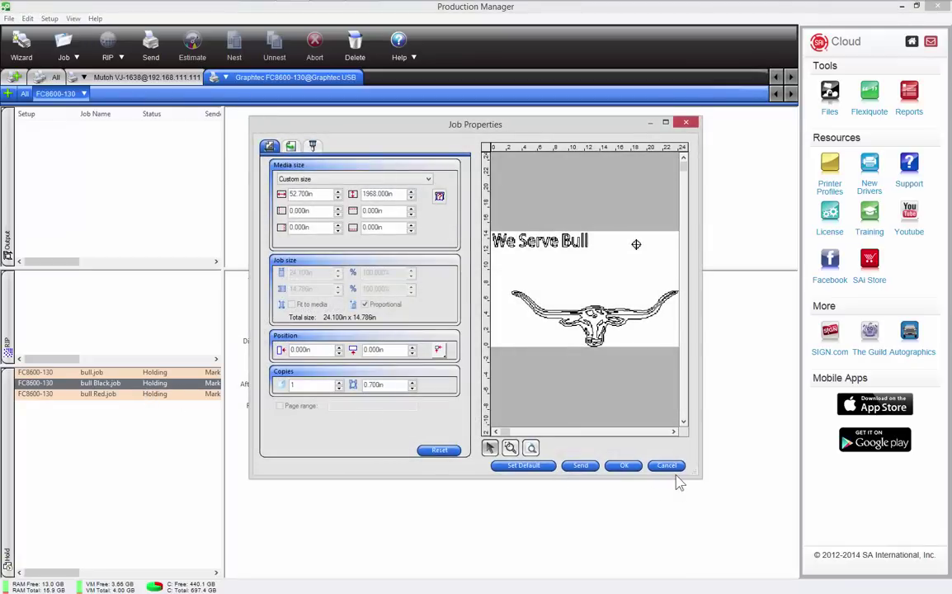
left_click(673, 467)
left_click(187, 395)
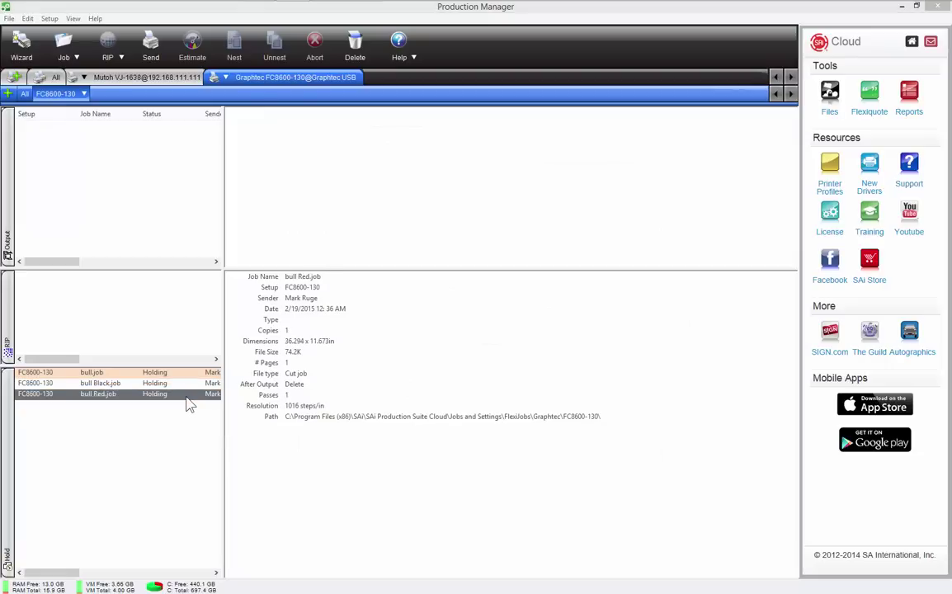
double_click(186, 396)
left_click(670, 467)
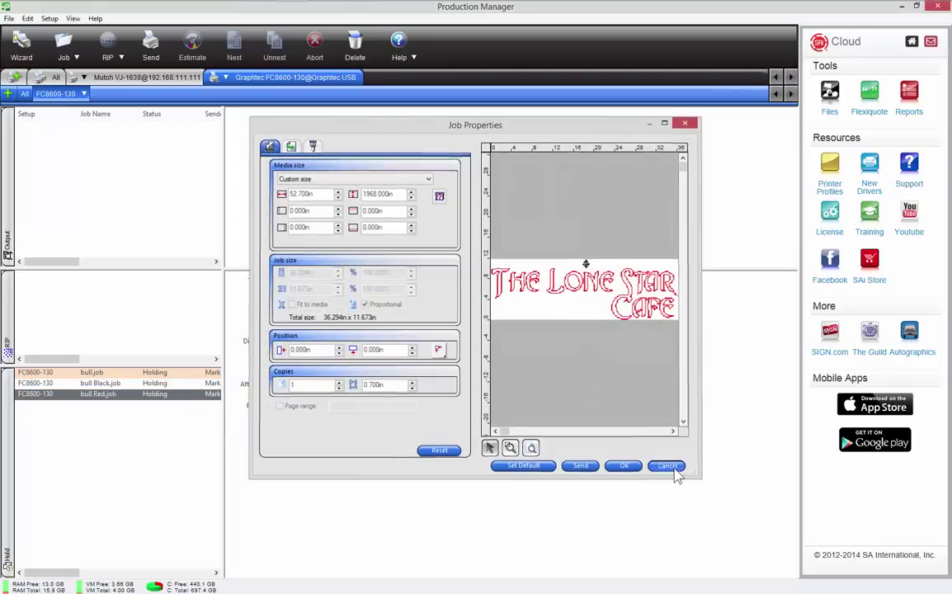
left_click(115, 463)
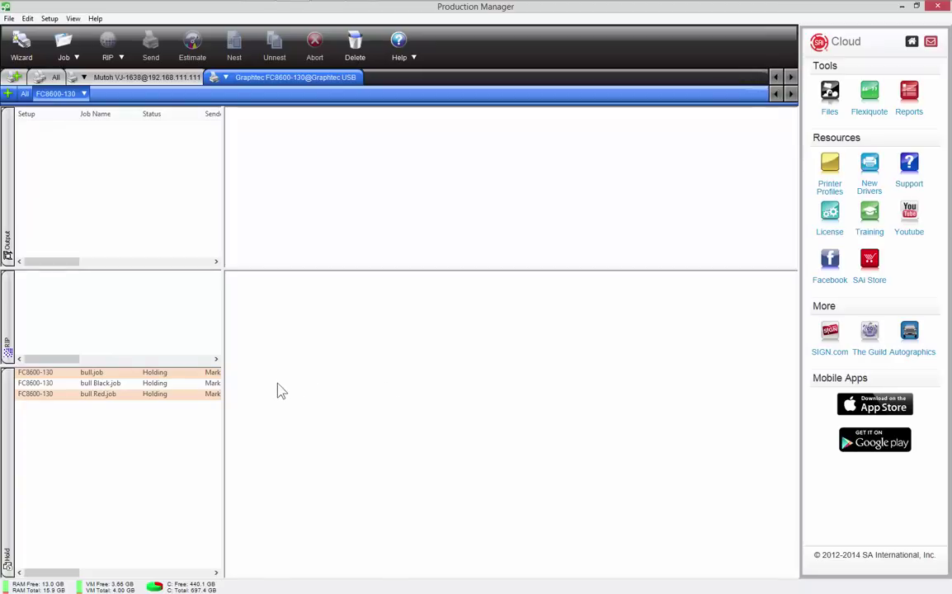
Enlarge the preview pane and preview bull.job, bull Black.job and bull Red.job in turn.
left_click(114, 373)
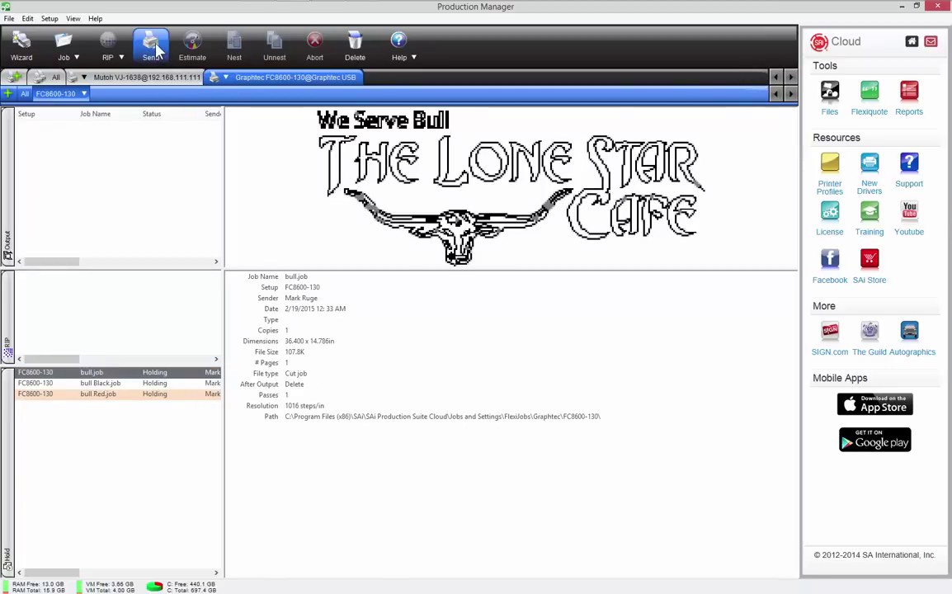
right_click(109, 373)
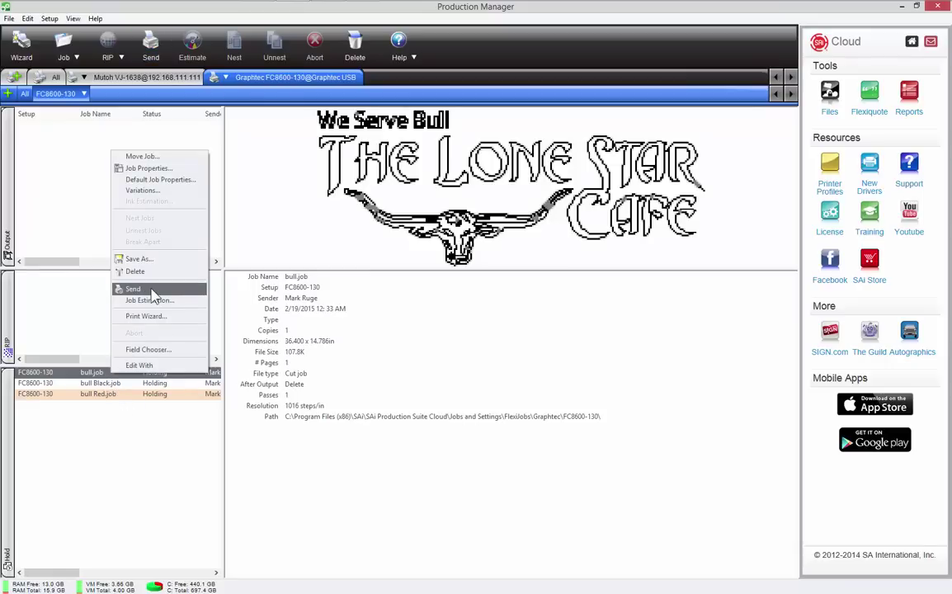
left_click(410, 474)
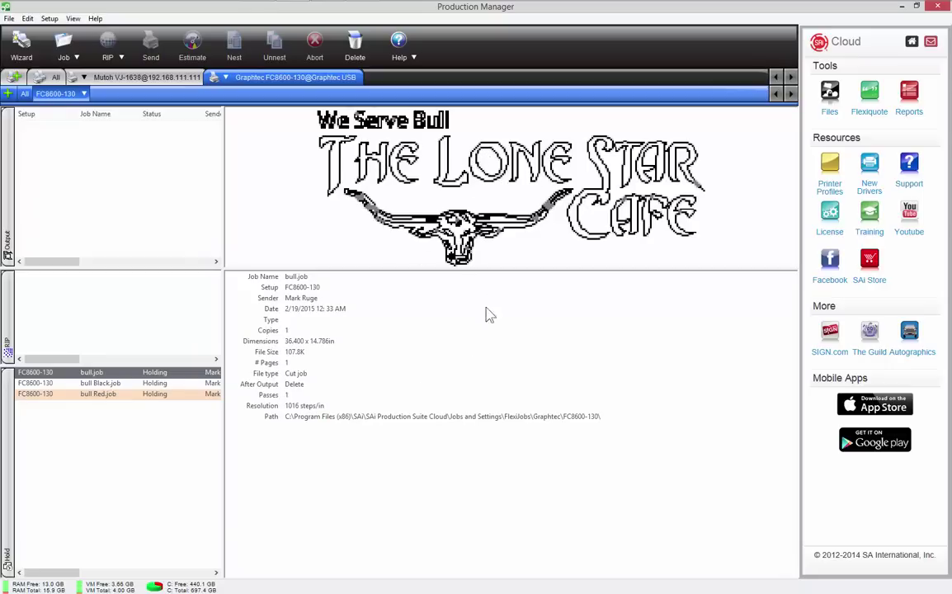
mouse_move(506, 271)
left_mouse_down()
mouse_move(509, 347)
mouse_move(548, 331)
left_mouse_up()
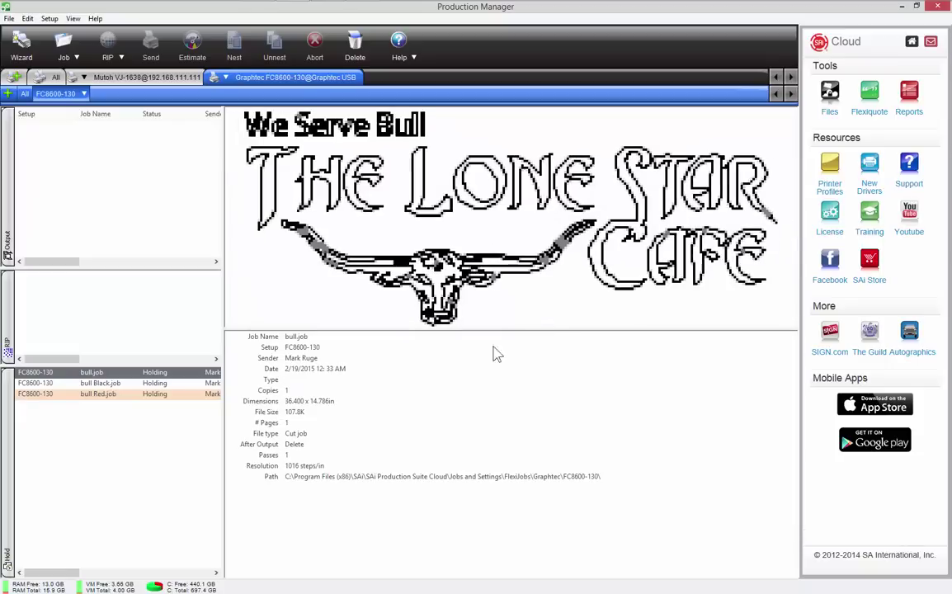
left_click(149, 384)
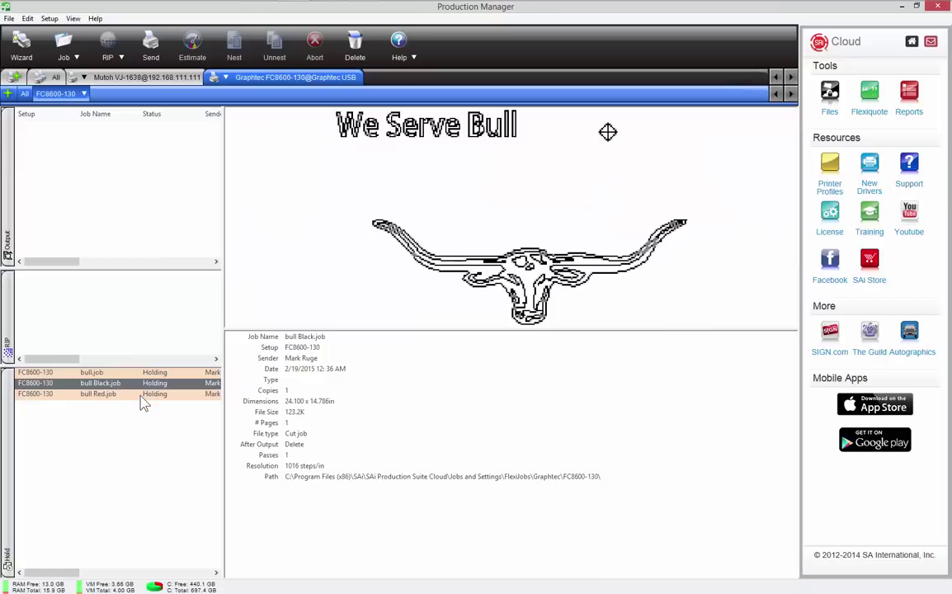
left_click(143, 395)
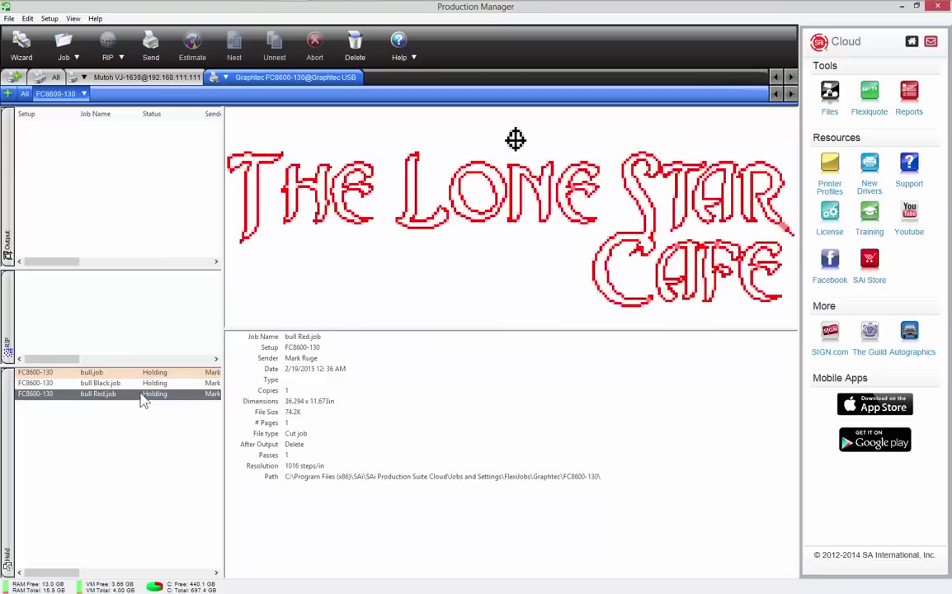
left_click(134, 373)
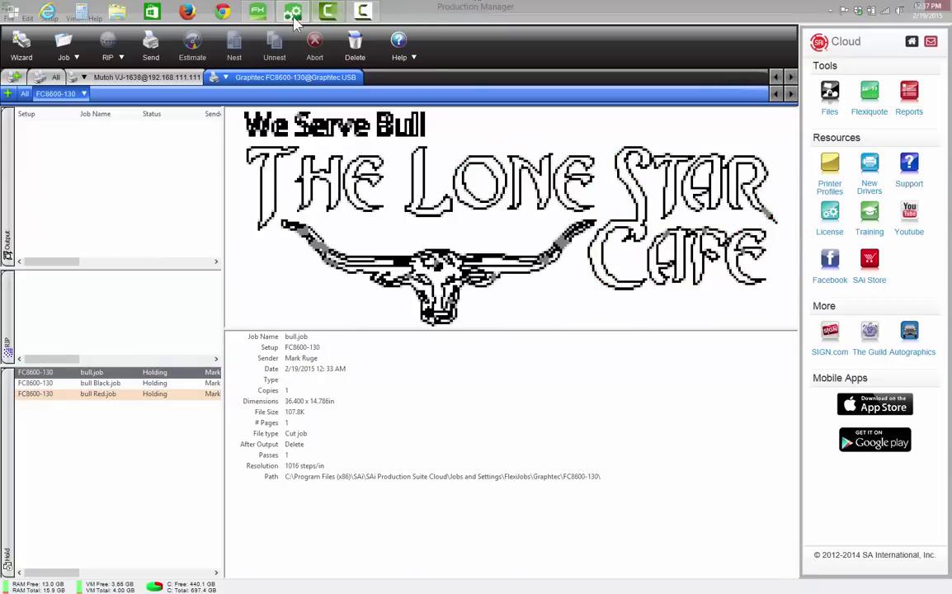
Back in Flexi's Cut/Plot, select the scale value and try Mirror on the red job.
left_click(290, 15)
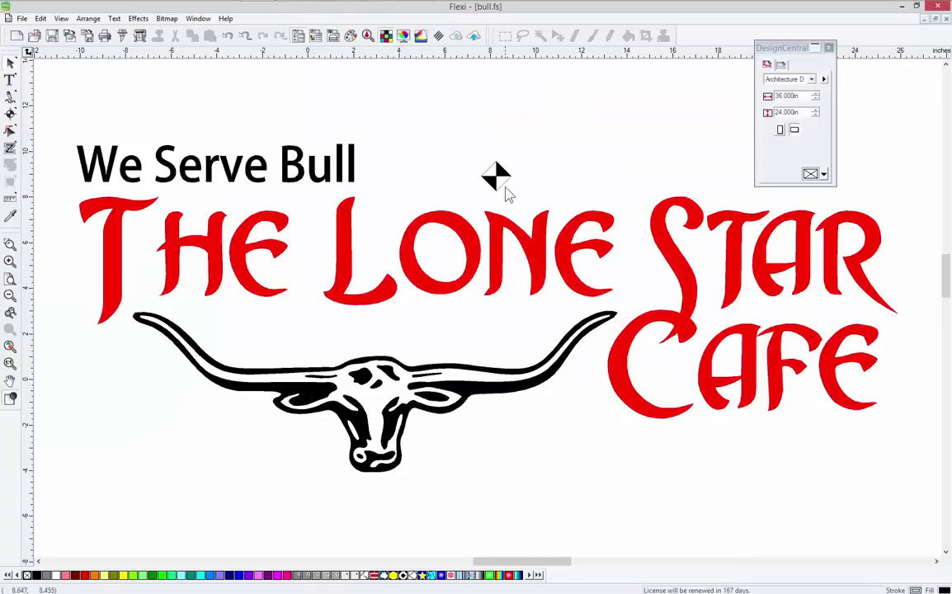
left_click(122, 37)
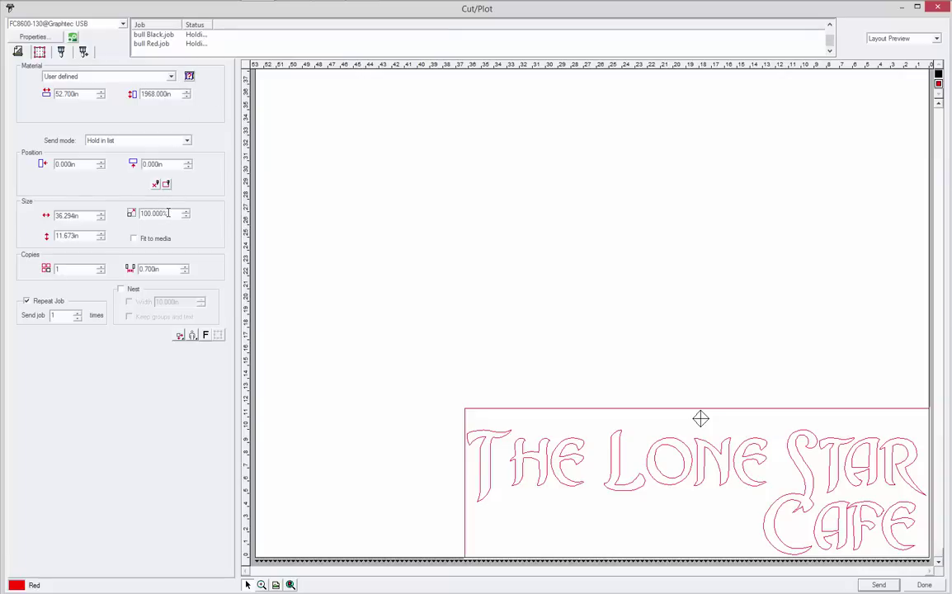
left_click_drag(168, 212, 125, 213)
left_click_drag(168, 213, 140, 213)
left_click(206, 334)
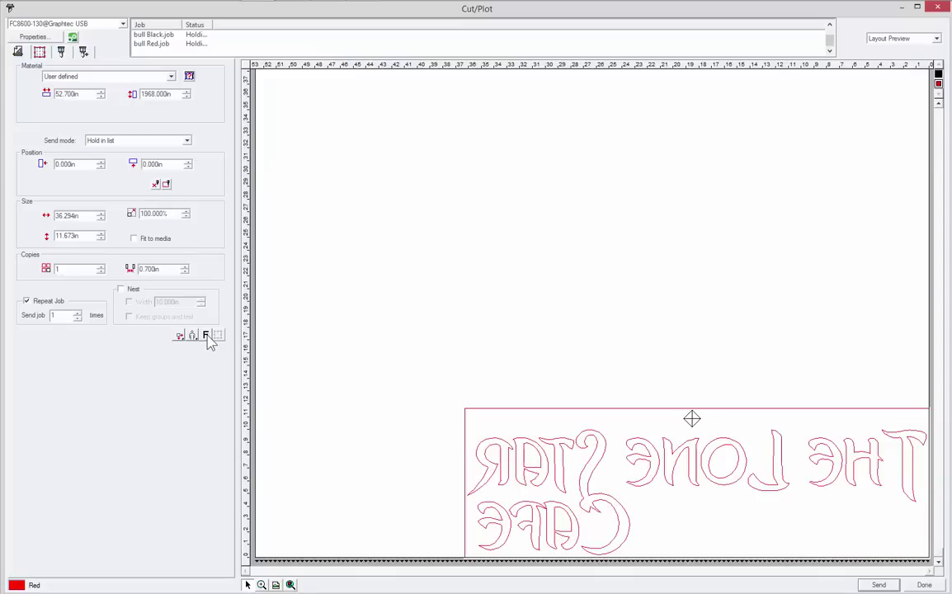
Try and clear the weed-line options, confirm Overcut is on, and close Cut/Plot.
left_click(61, 52)
left_click(36, 130)
left_click(53, 145)
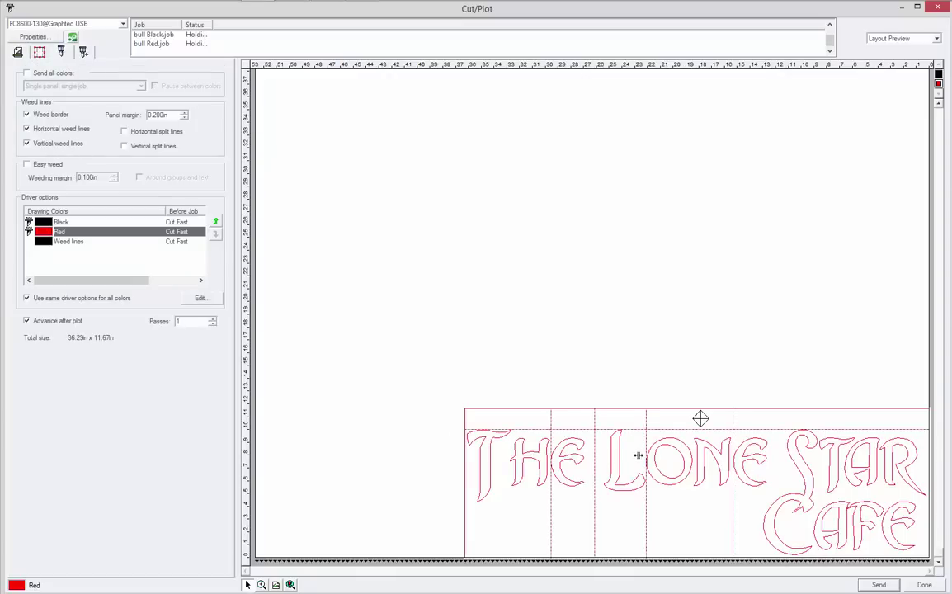
left_click(38, 132)
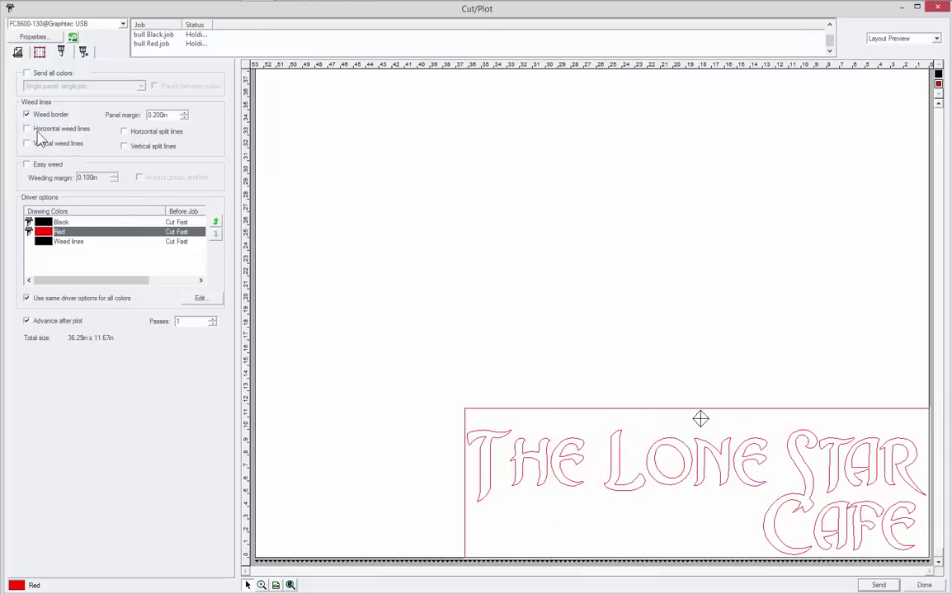
left_click(82, 52)
left_click(34, 150)
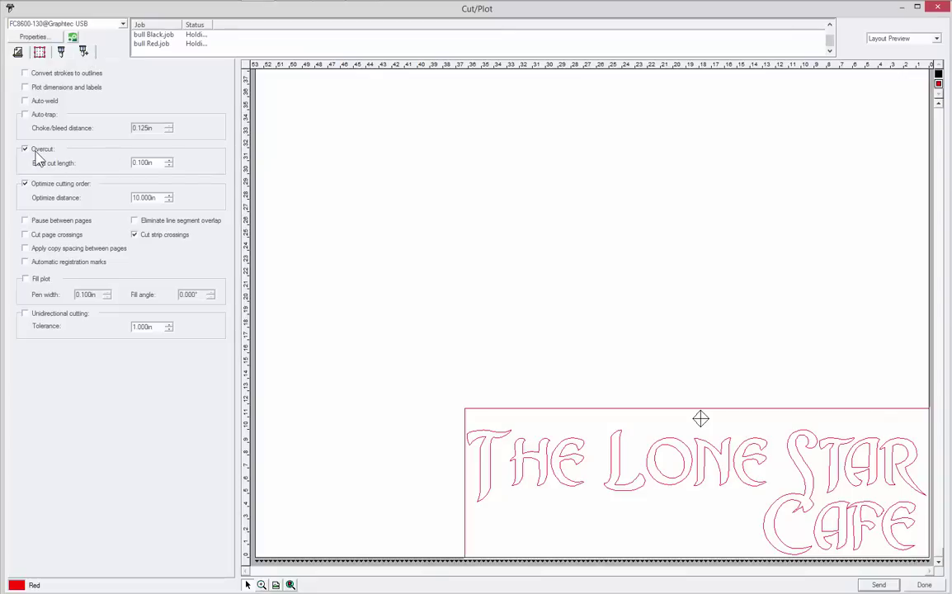
left_click(933, 586)
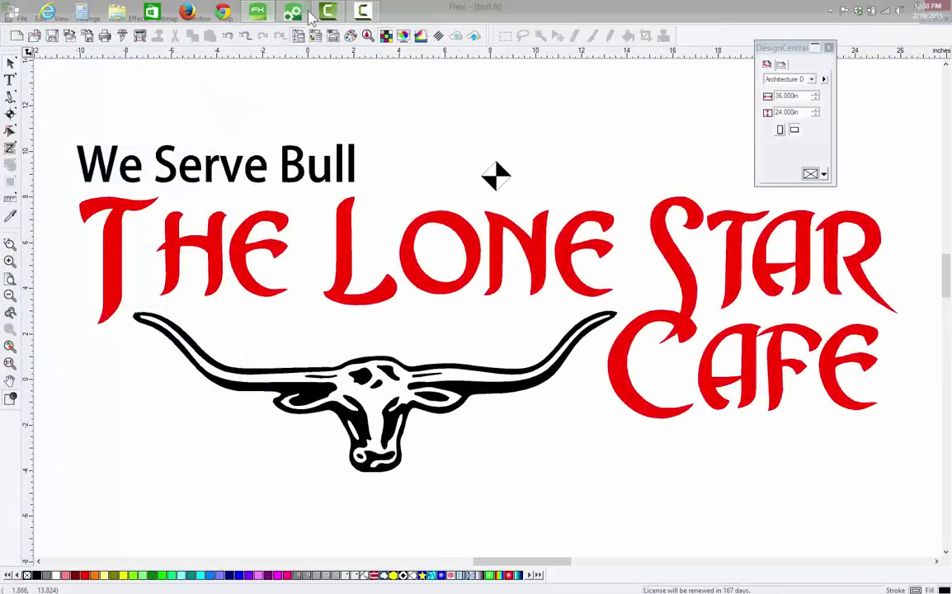
left_click(266, 13)
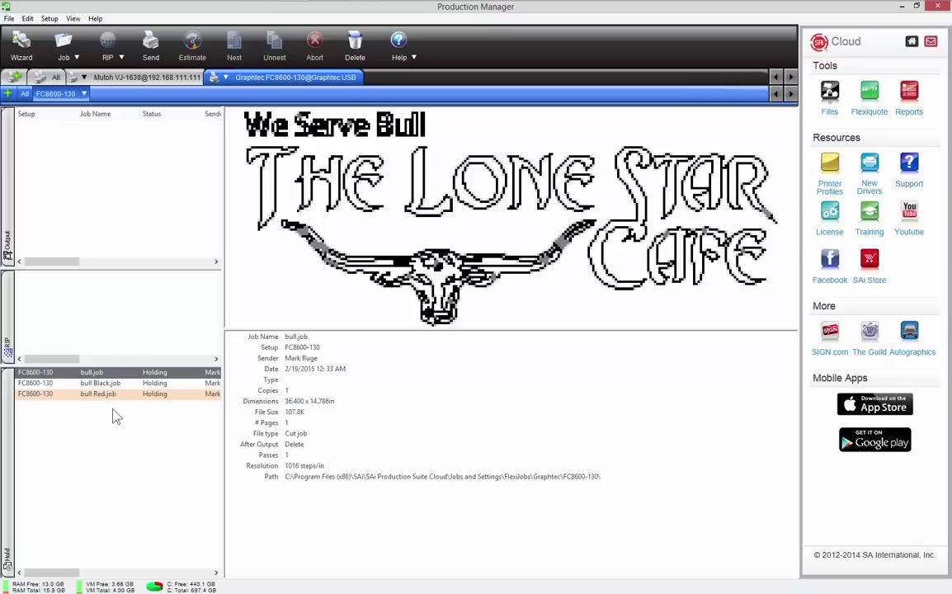
left_click(140, 470)
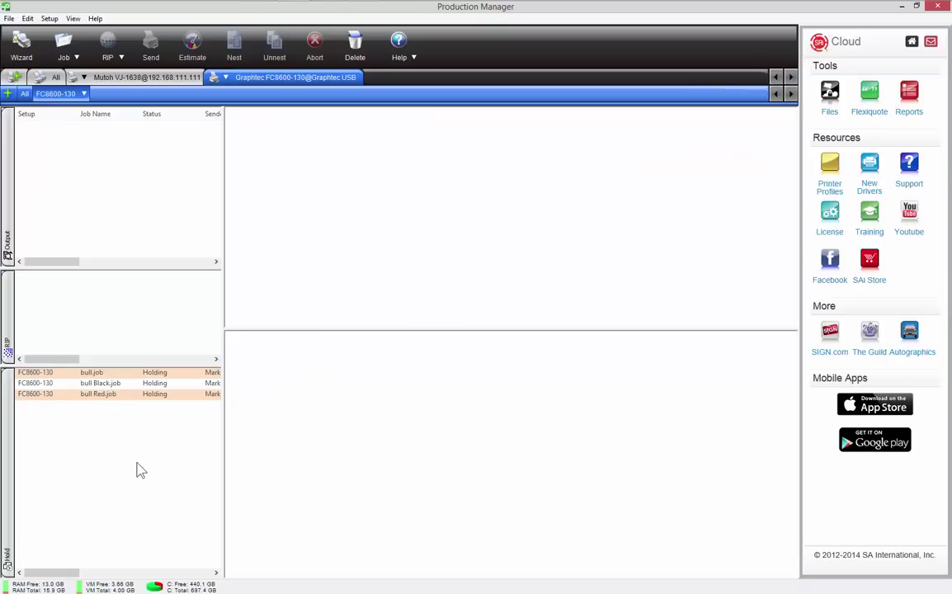
left_click(259, 11)
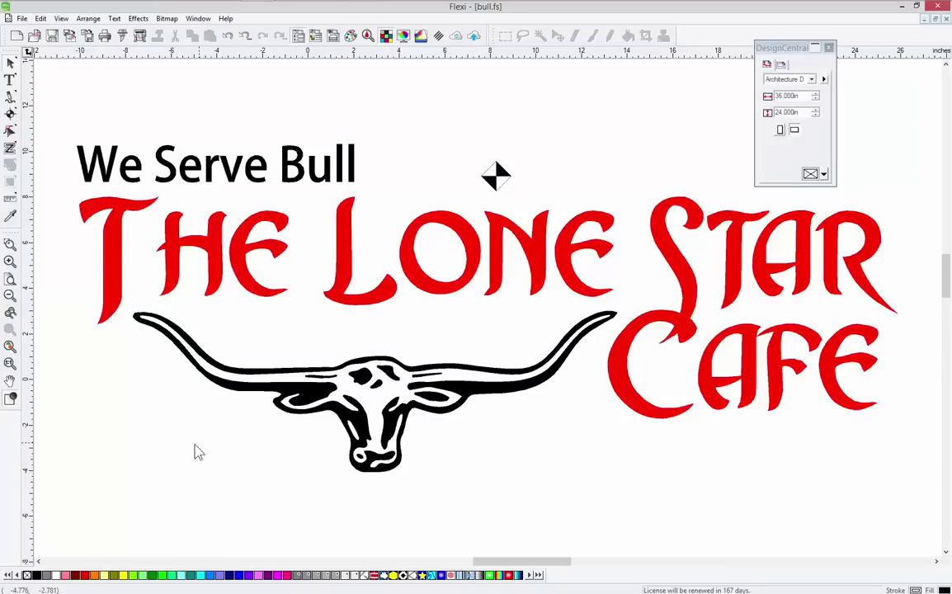